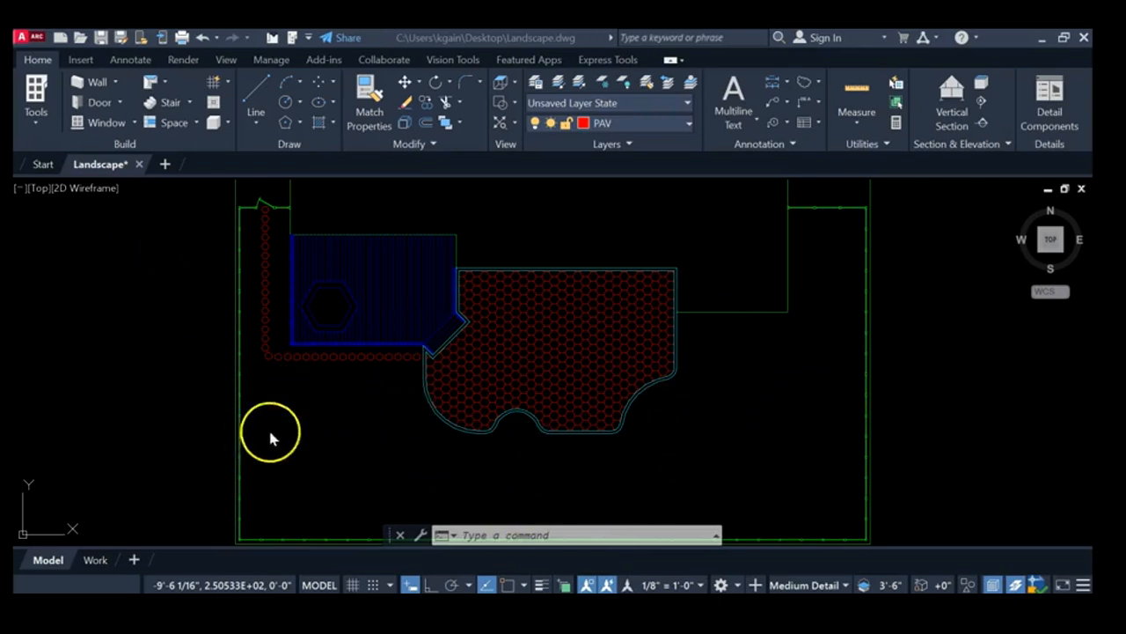
Step: Make TREE the current layer for drawing beside the property's left fence
scroll(148, 250, up, 2)
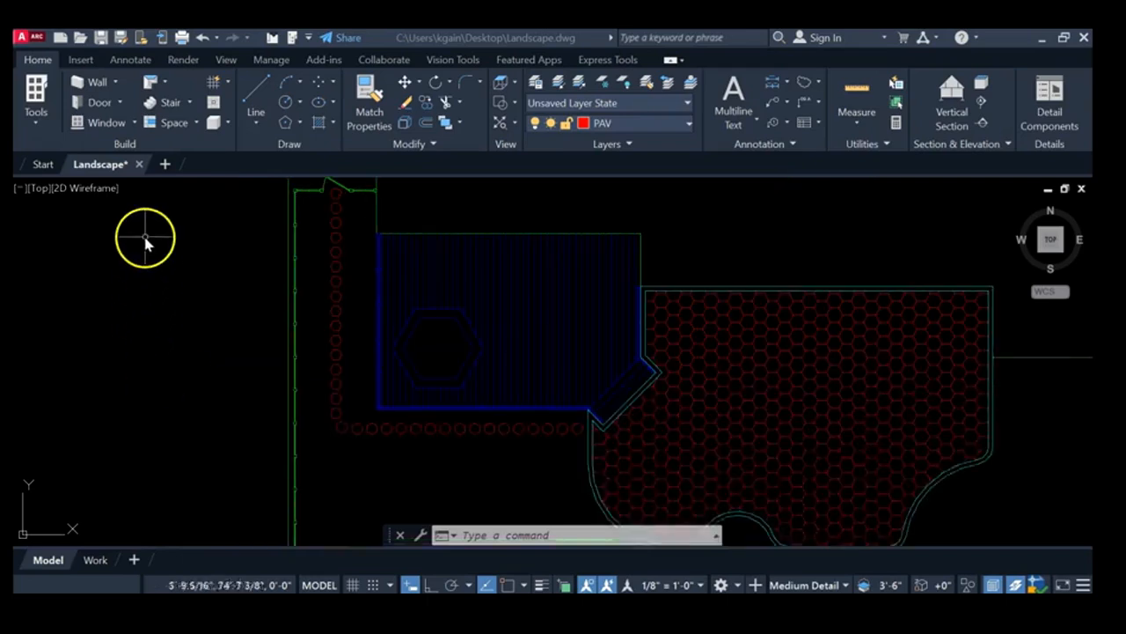
mouse_move(235, 297)
middle_down()
mouse_move(287, 328)
mouse_move(387, 357)
middle_up()
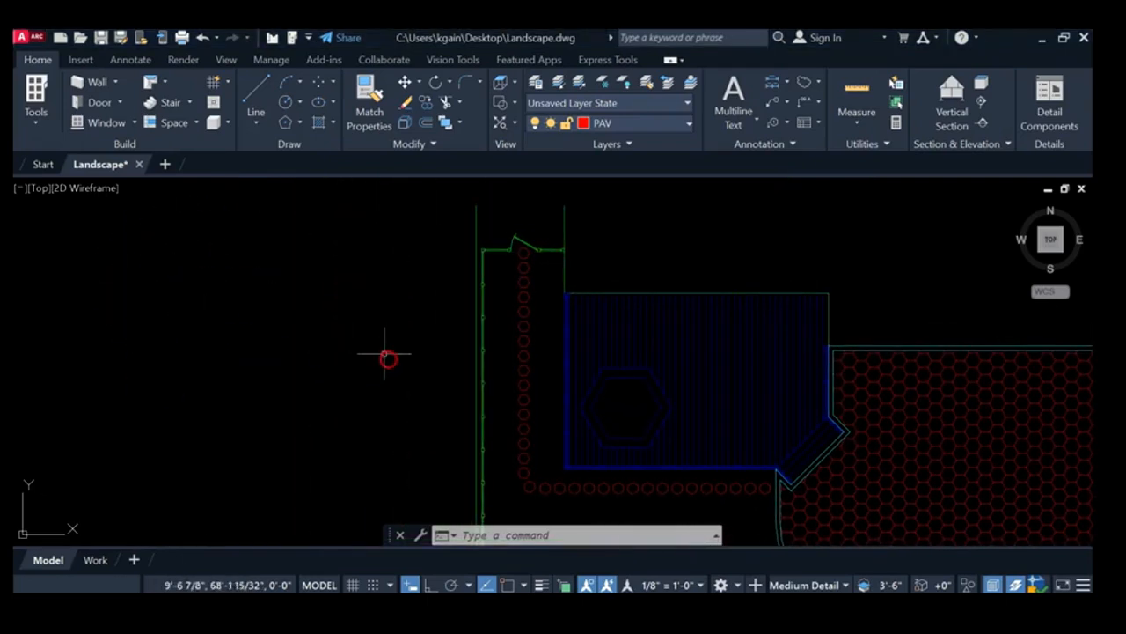
scroll(370, 294, up, 2)
middle_drag(370, 294, 413, 337)
scroll(408, 290, up, 2)
middle_drag(408, 290, 354, 246)
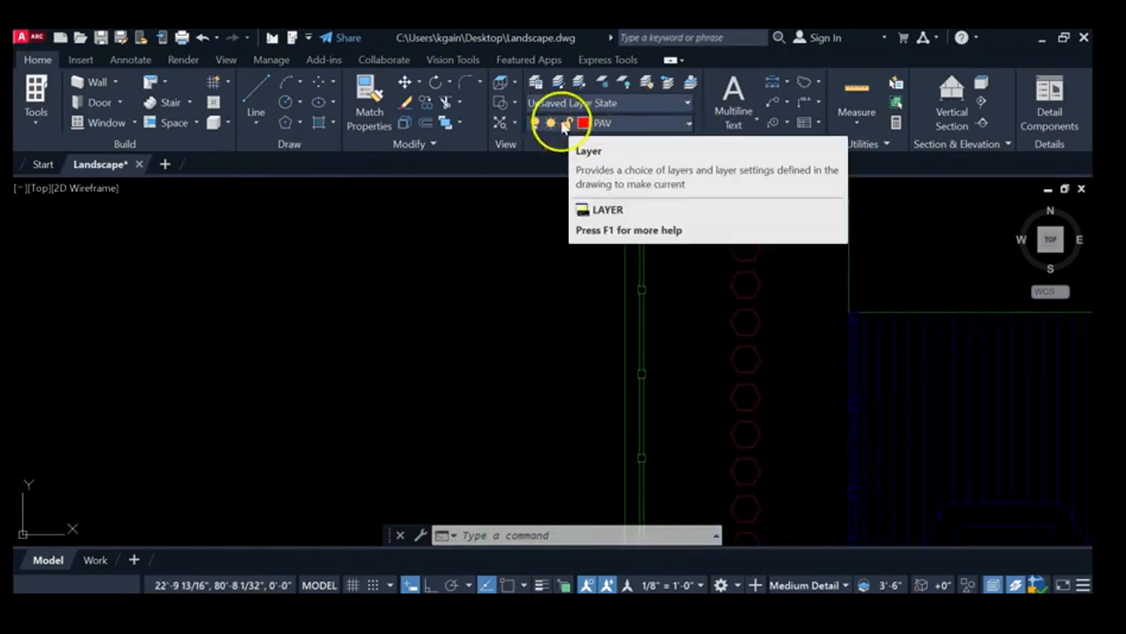
click(689, 125)
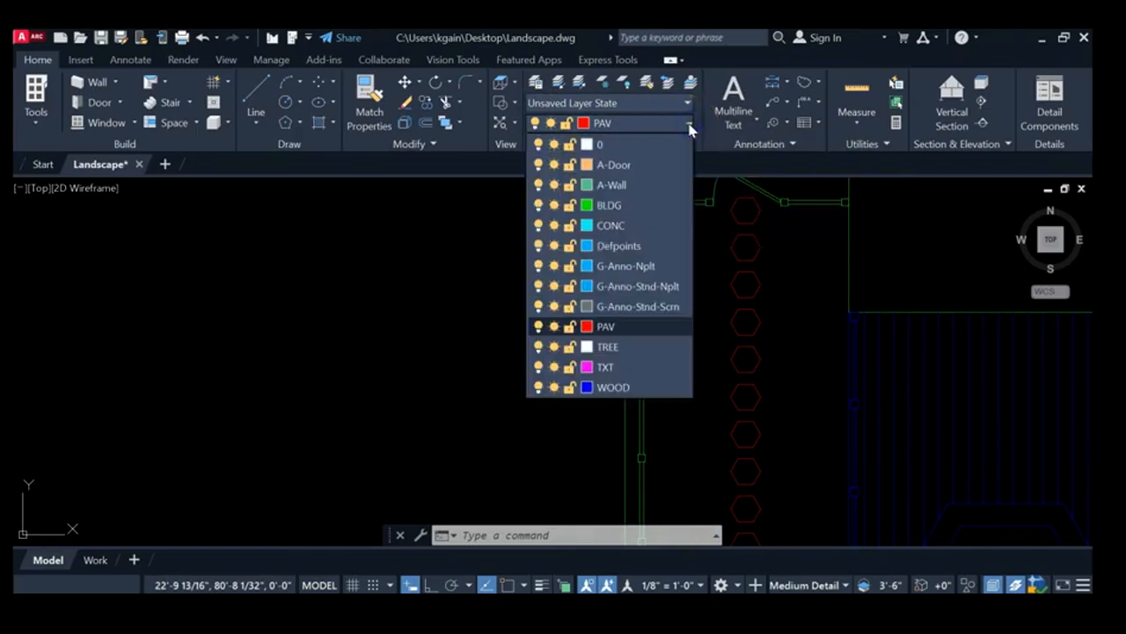
click(621, 347)
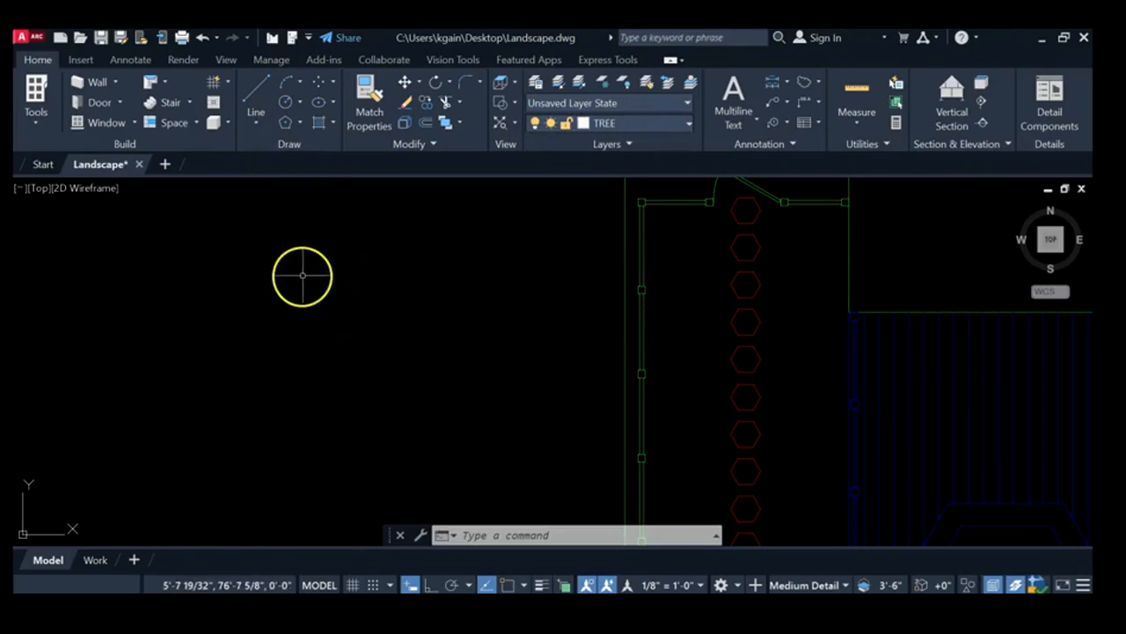
Step: Draw a circle with a 5' radius in the empty area left of the fence
click(287, 104)
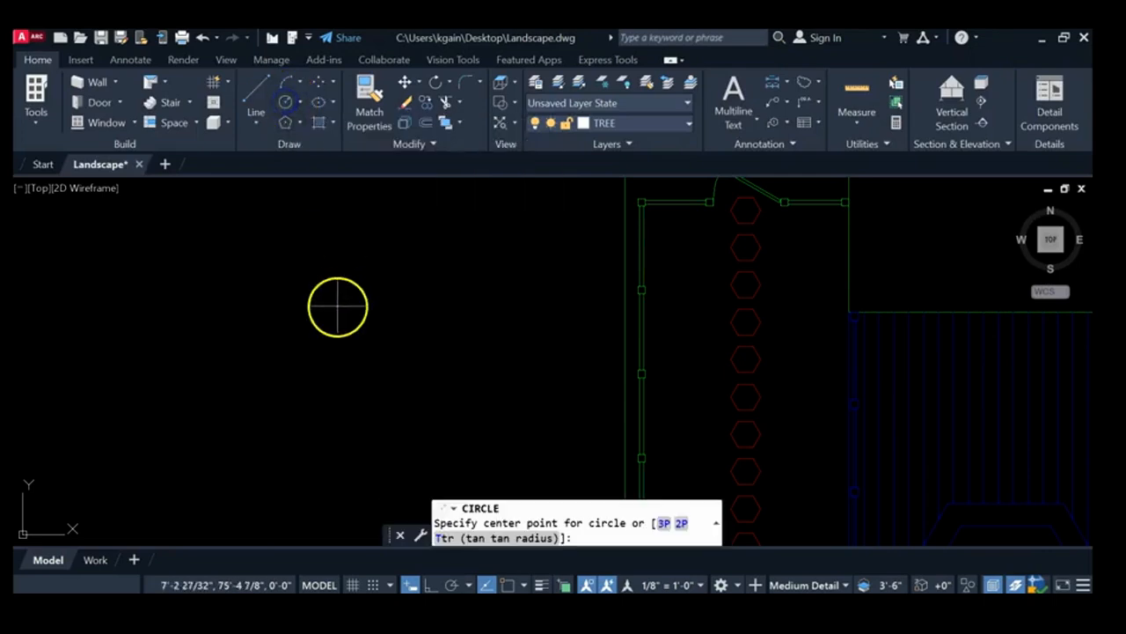
click(224, 276)
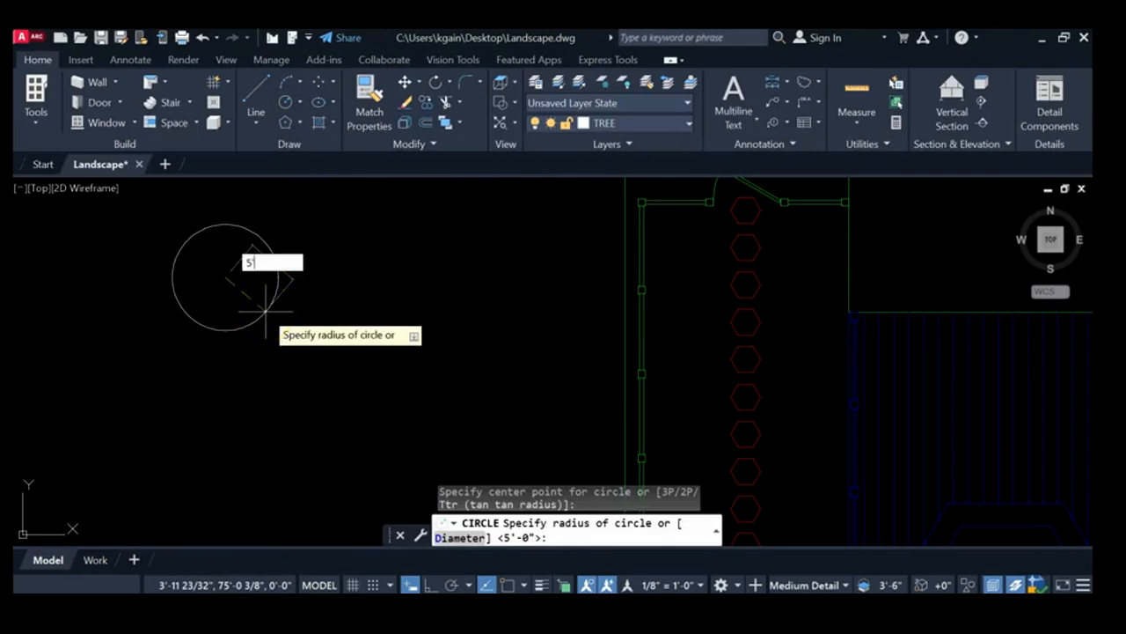
key(Return)
scroll(413, 306, down, 2)
mouse_move(413, 301)
middle_down()
mouse_move(452, 237)
mouse_move(368, 276)
middle_up()
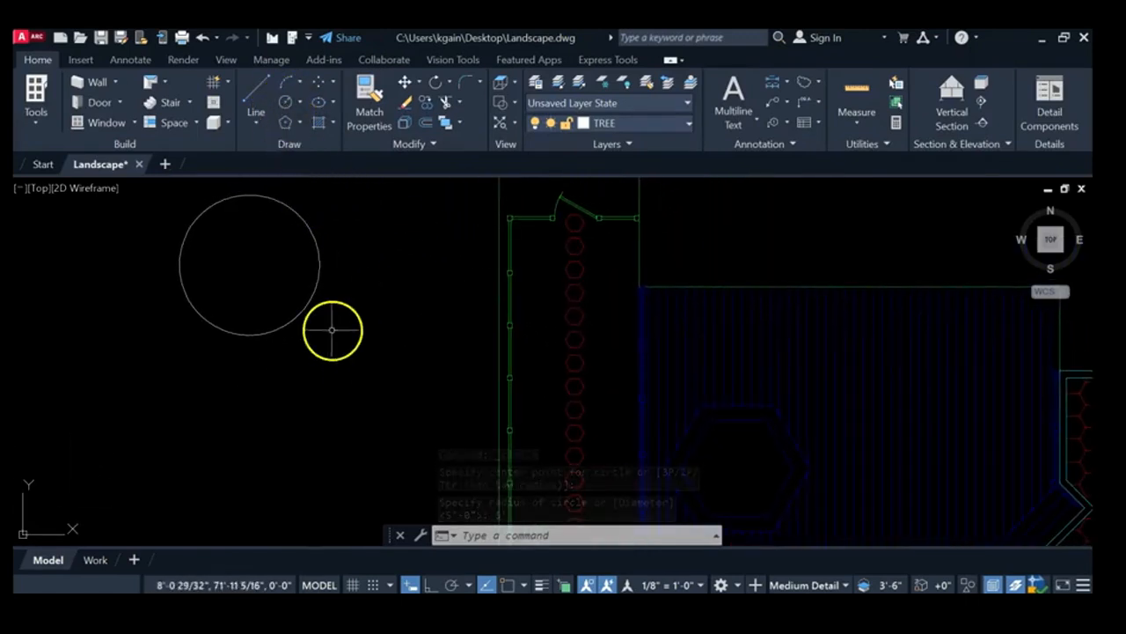
Step: Copy the circle three times to form a loose two-by-two arrangement of separate circles
click(429, 104)
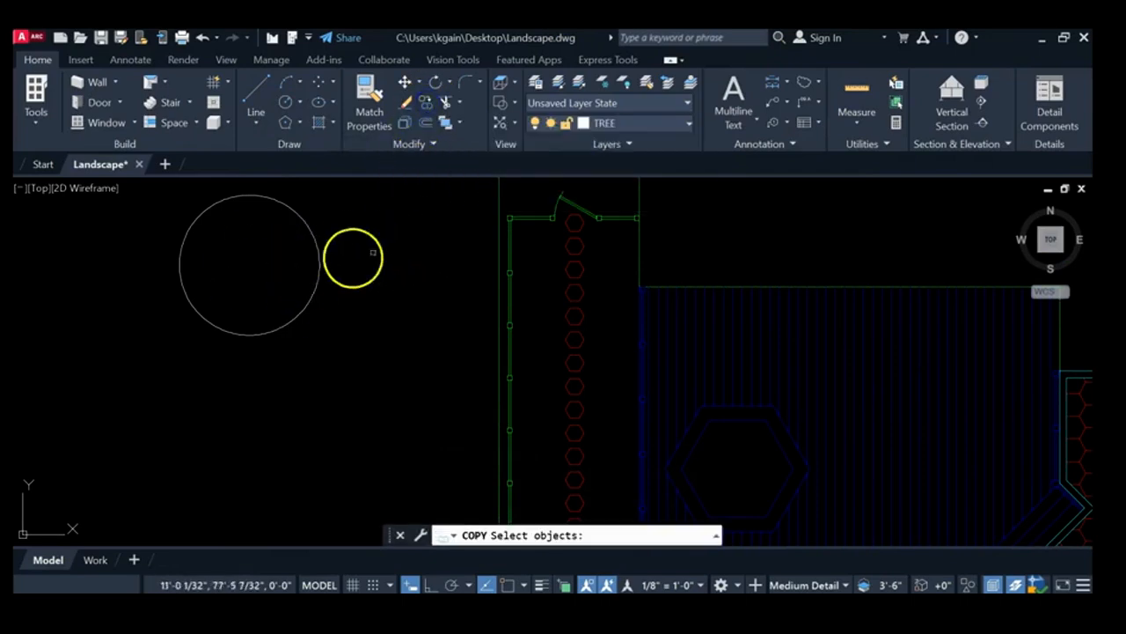
click(321, 259)
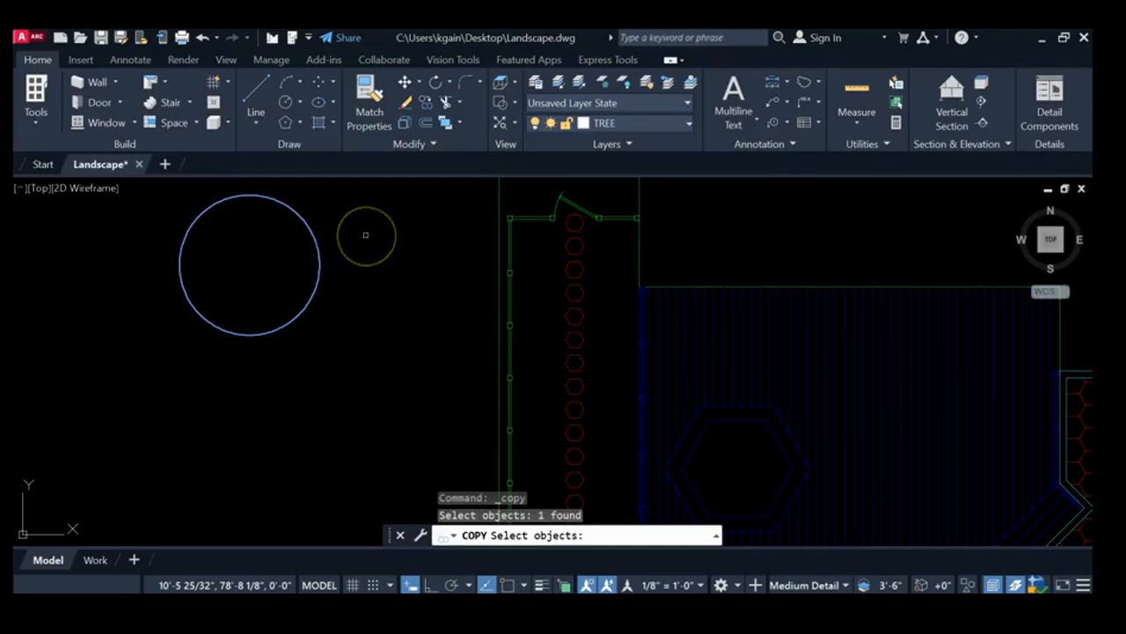
key(Return)
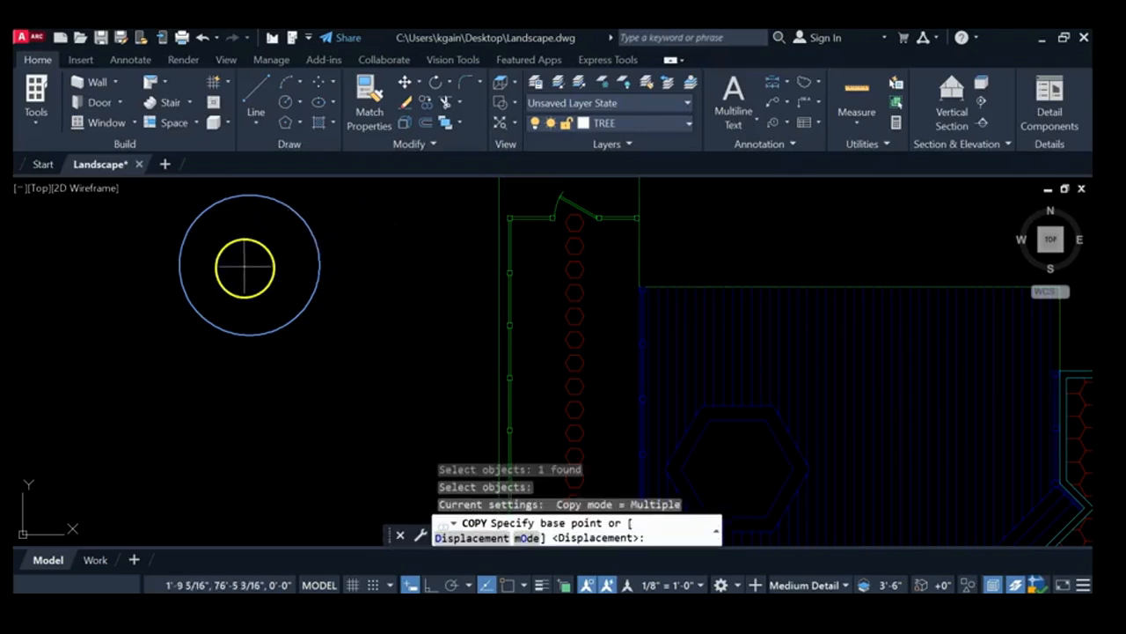
click(253, 267)
click(403, 267)
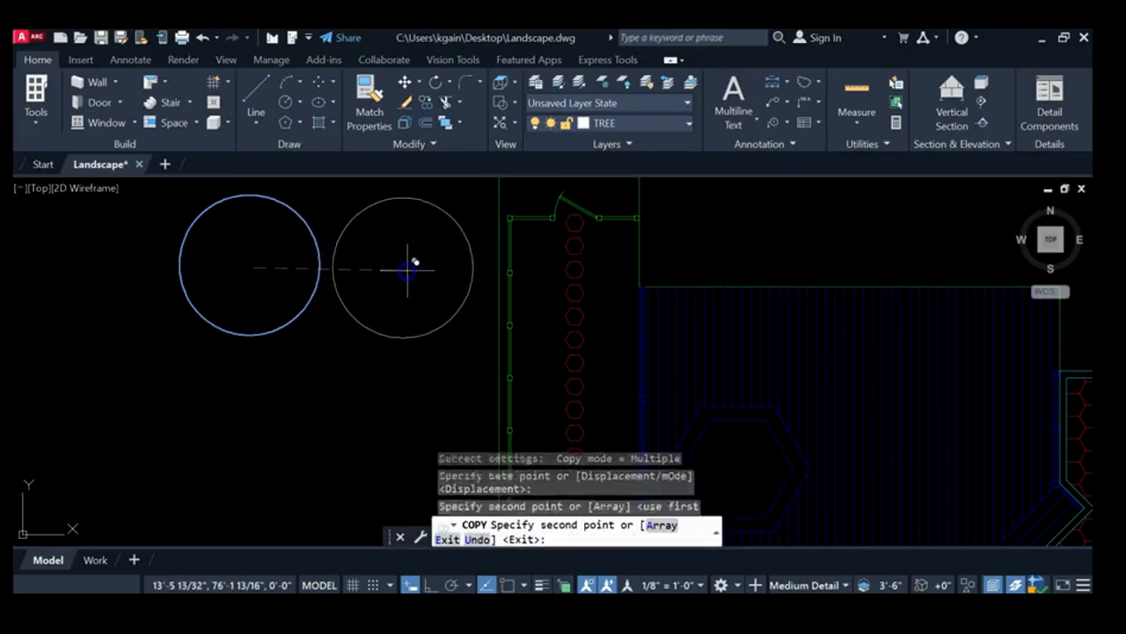
click(402, 427)
click(229, 429)
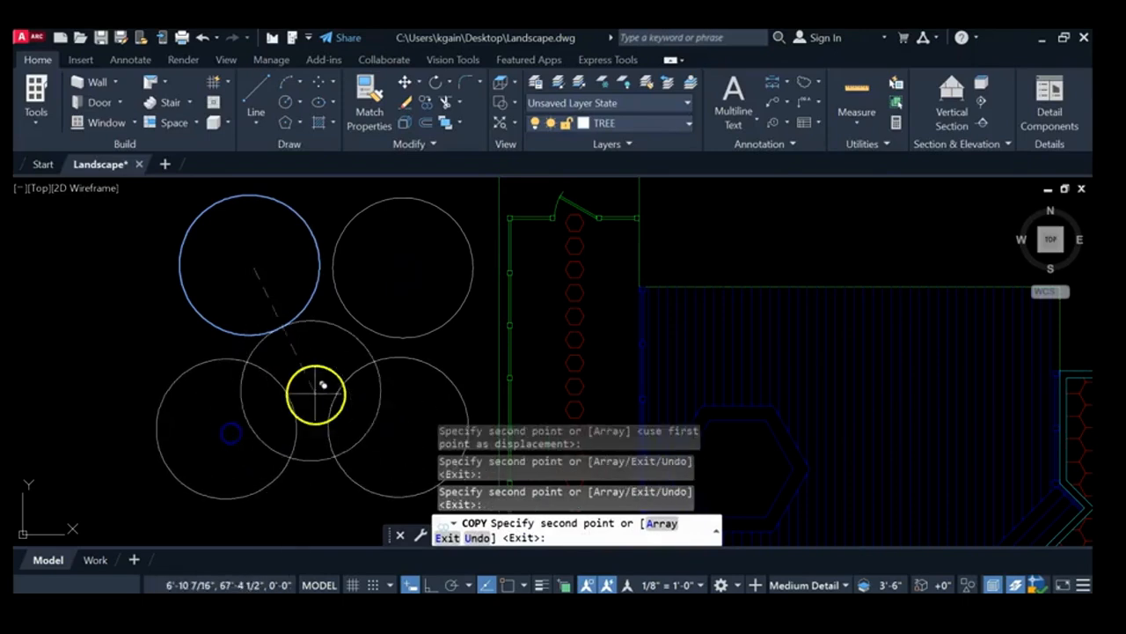
key(Escape)
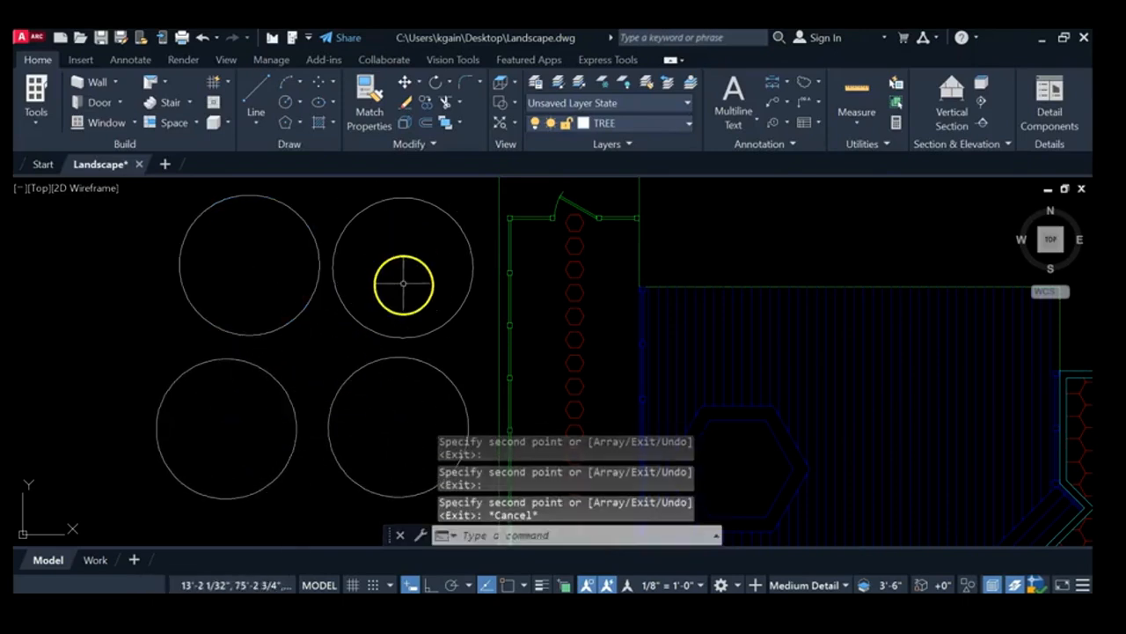
Step: Turn on object snap and polar tracking
click(509, 585)
click(451, 585)
mouse_move(558, 395)
middle_down()
mouse_move(502, 314)
mouse_move(533, 374)
middle_up()
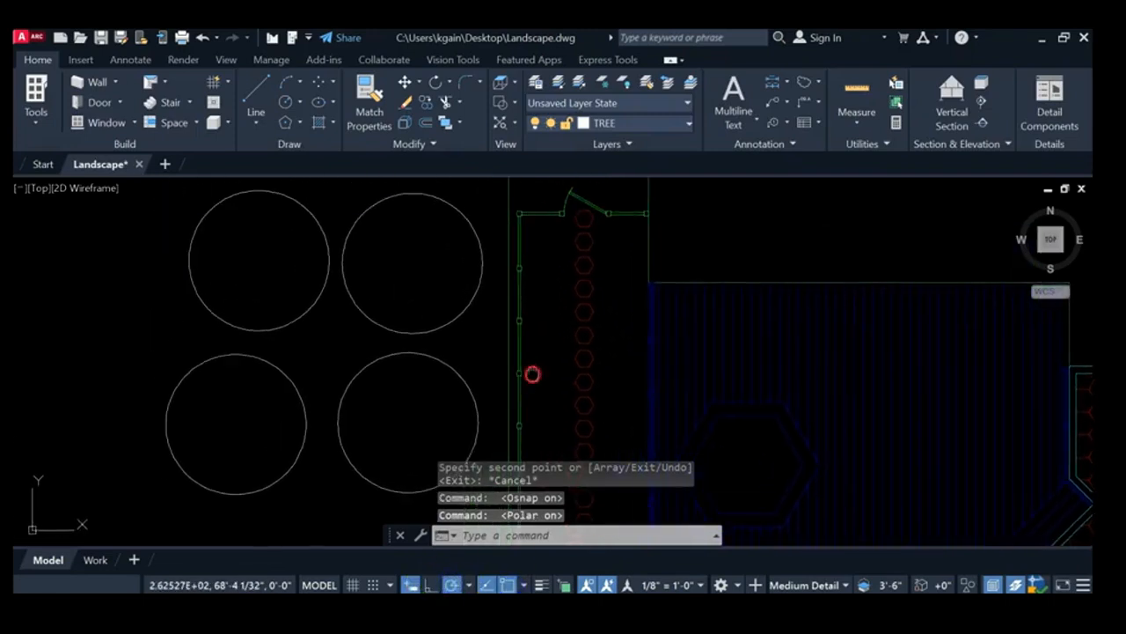
middle_drag(269, 249, 289, 262)
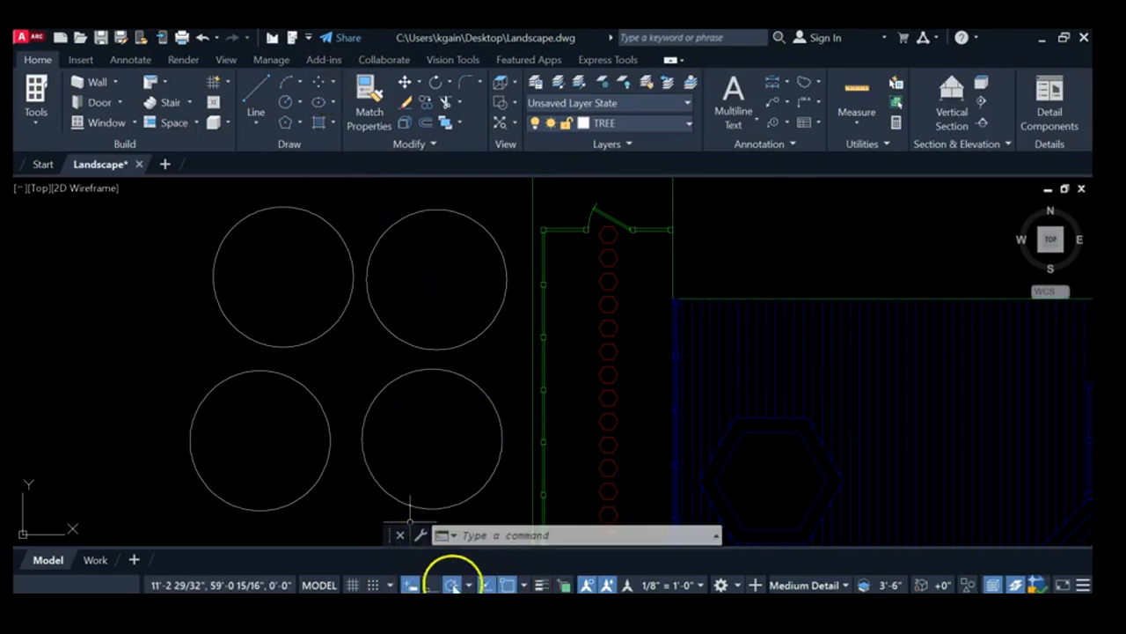
Step: Draw a short, slightly sloping line segment starting at the center of the upper-left circle
click(255, 91)
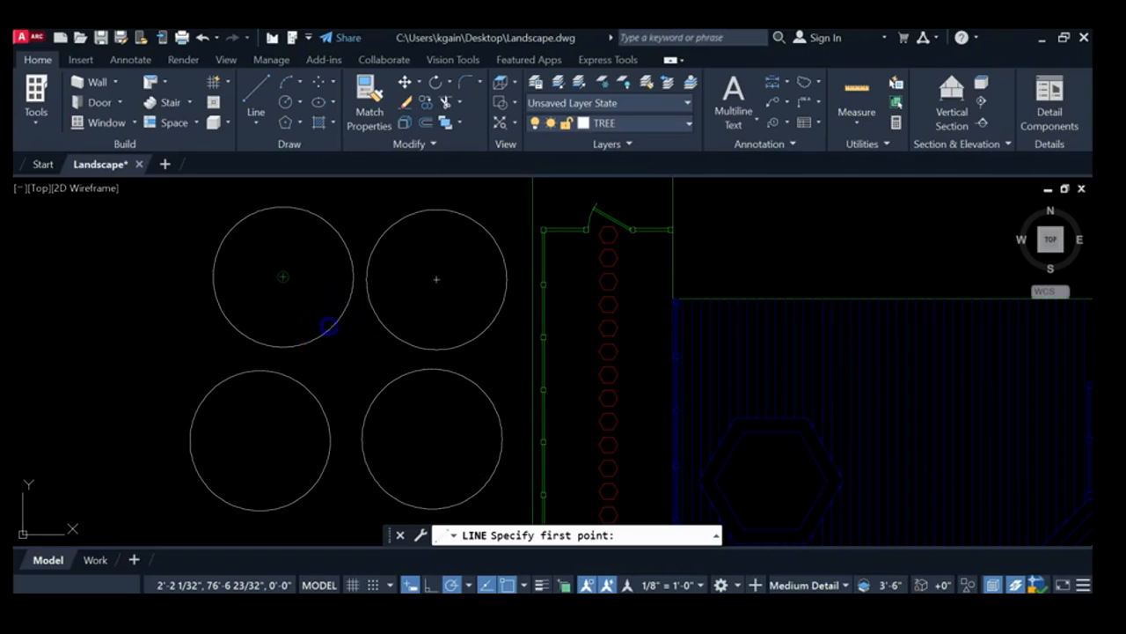
click(328, 327)
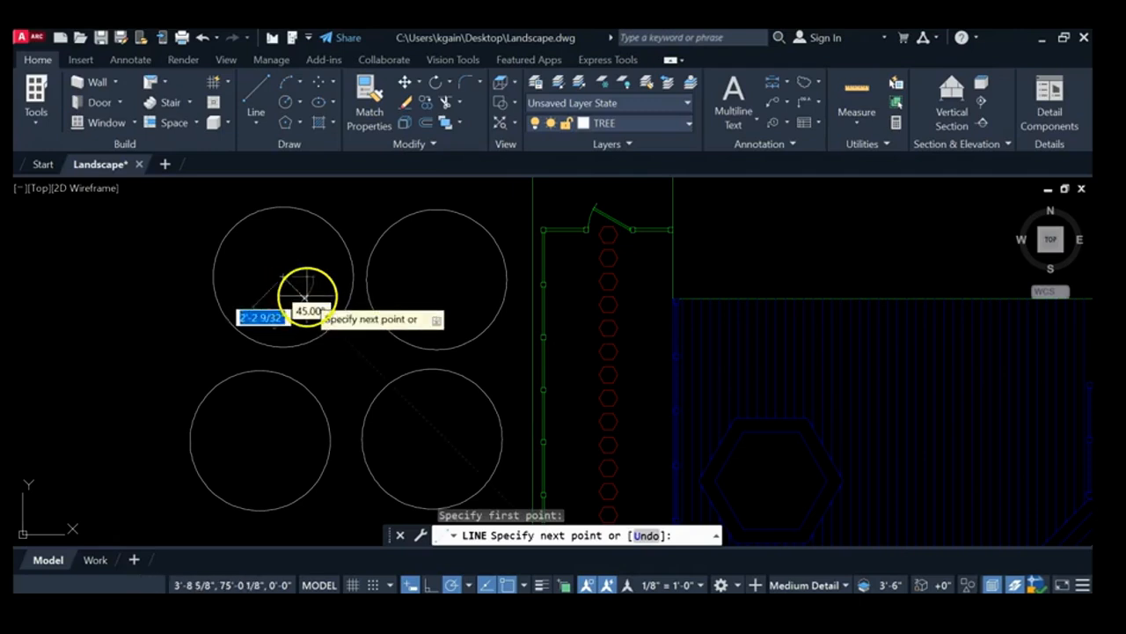
scroll(328, 337, up, 3)
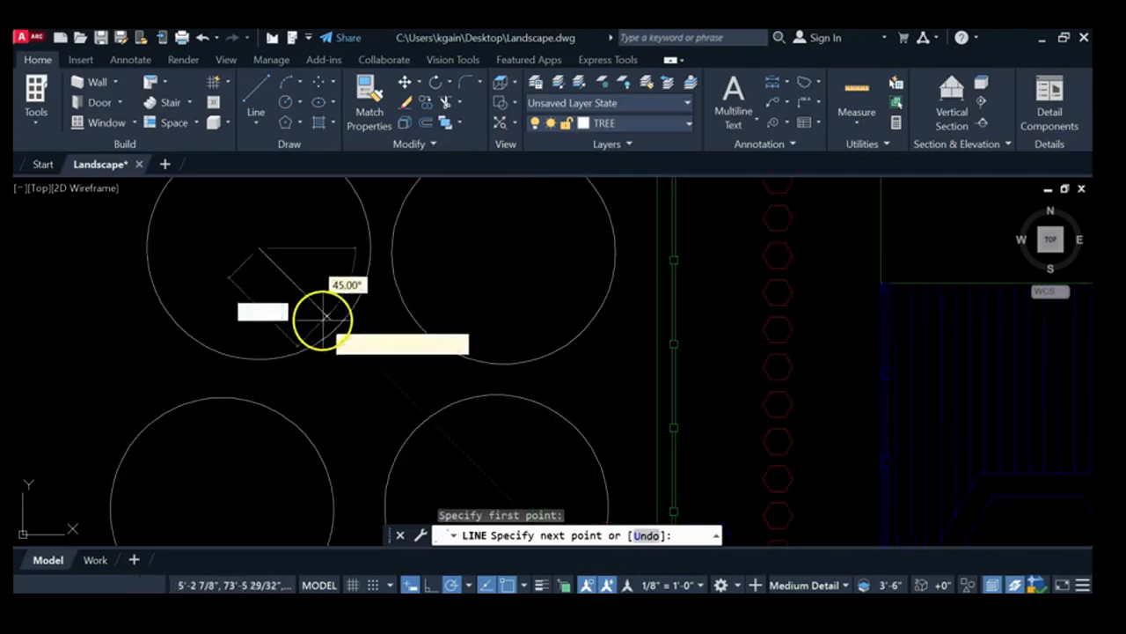
scroll(299, 273, up, 5)
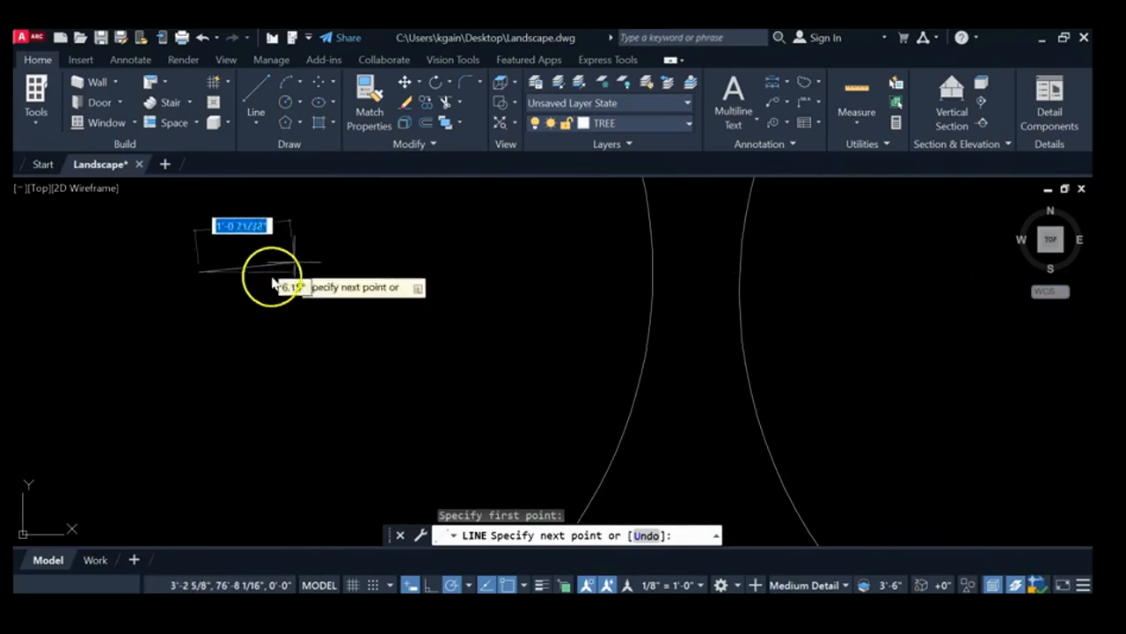
click(254, 286)
scroll(354, 357, down, 4)
middle_drag(357, 329, 342, 287)
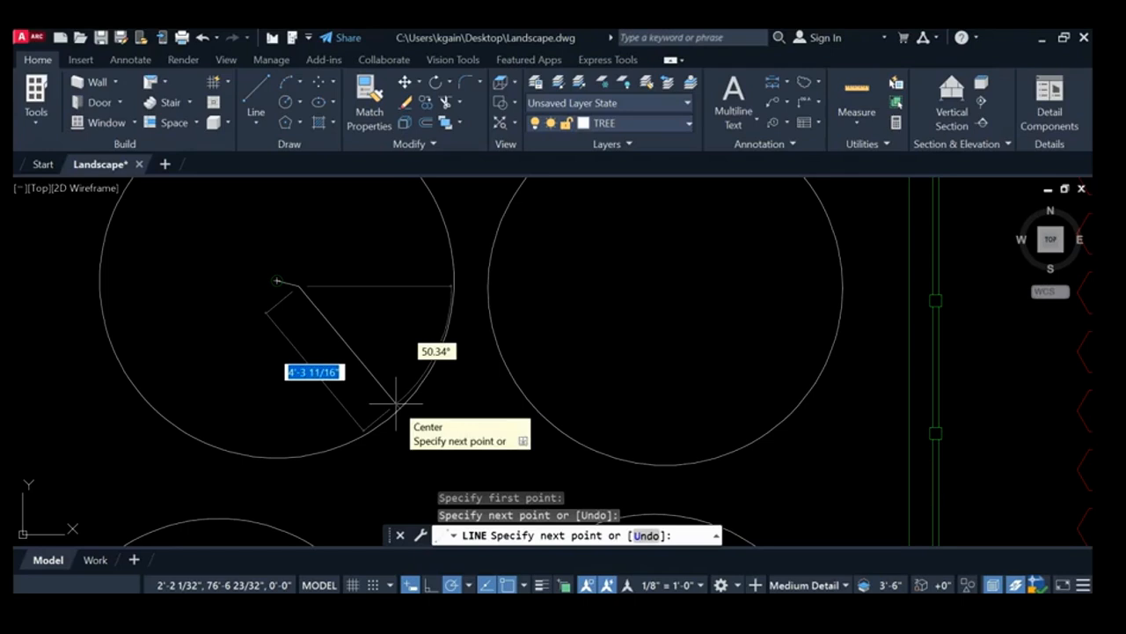
click(395, 405)
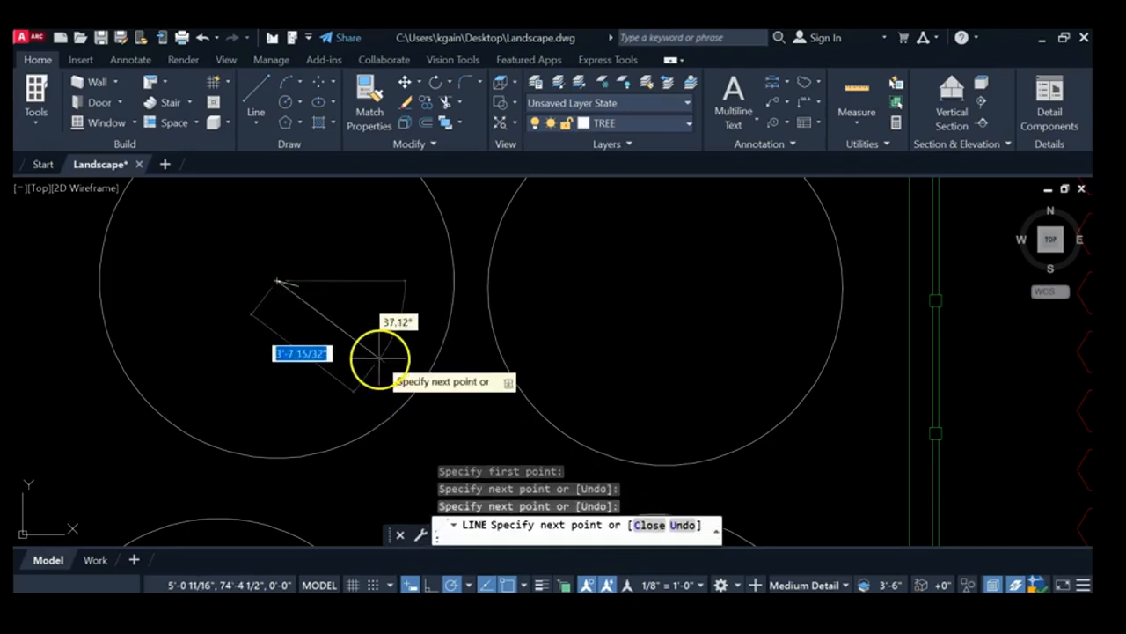
key(Escape)
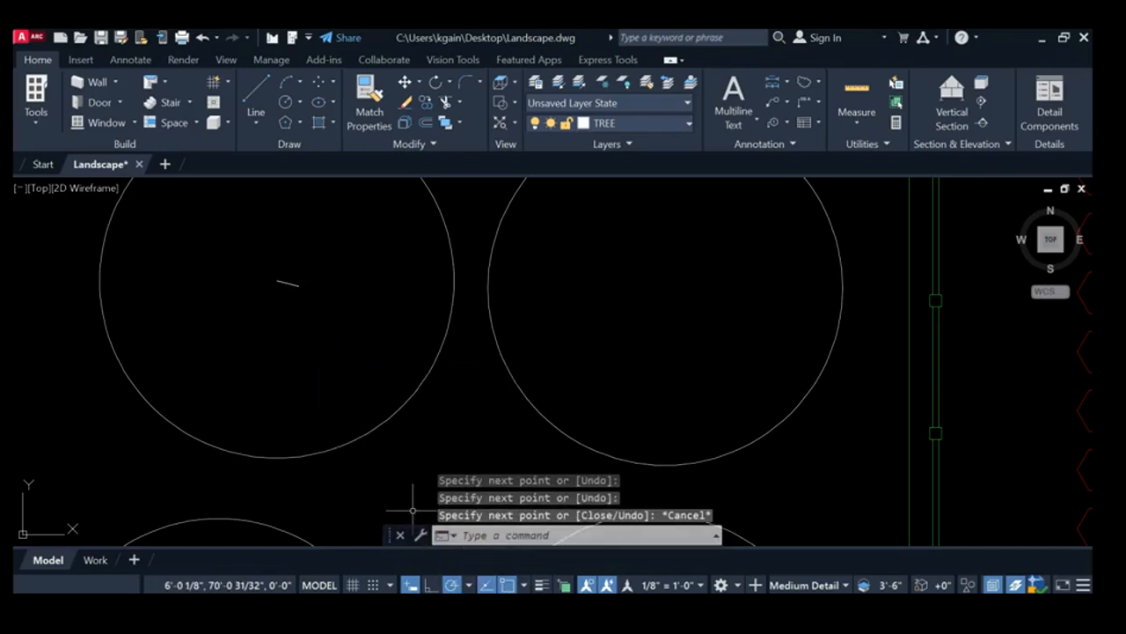
Step: Turn off object snap, object snap tracking and polar tracking for freehand line drawing
click(509, 585)
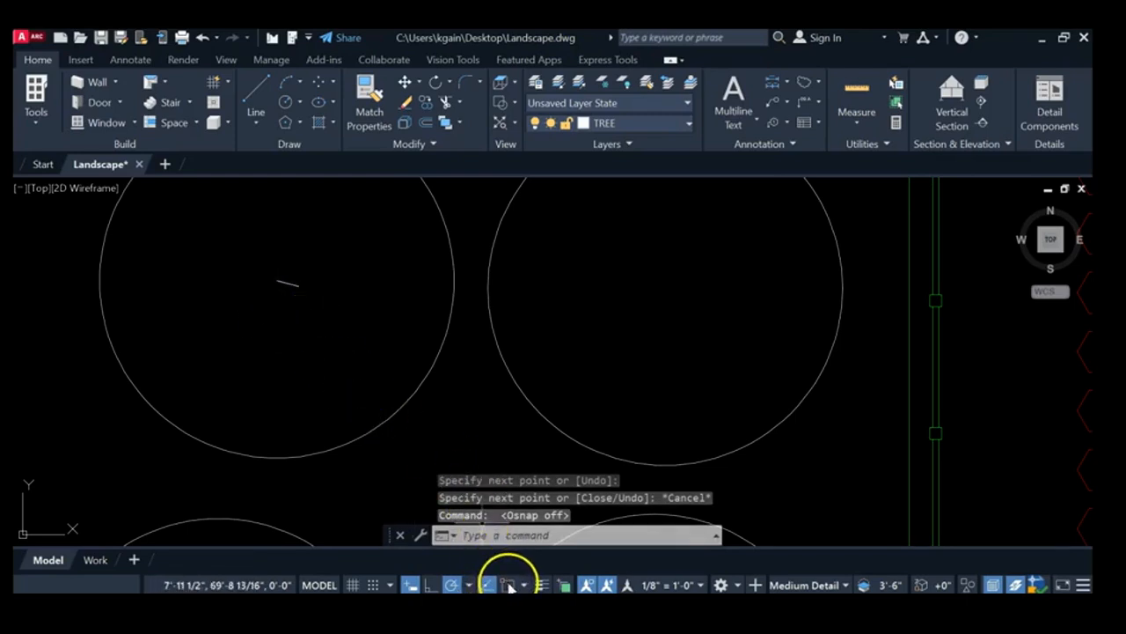
mouse_move(387, 384)
middle_down()
mouse_move(360, 395)
mouse_move(299, 348)
mouse_move(320, 321)
middle_up()
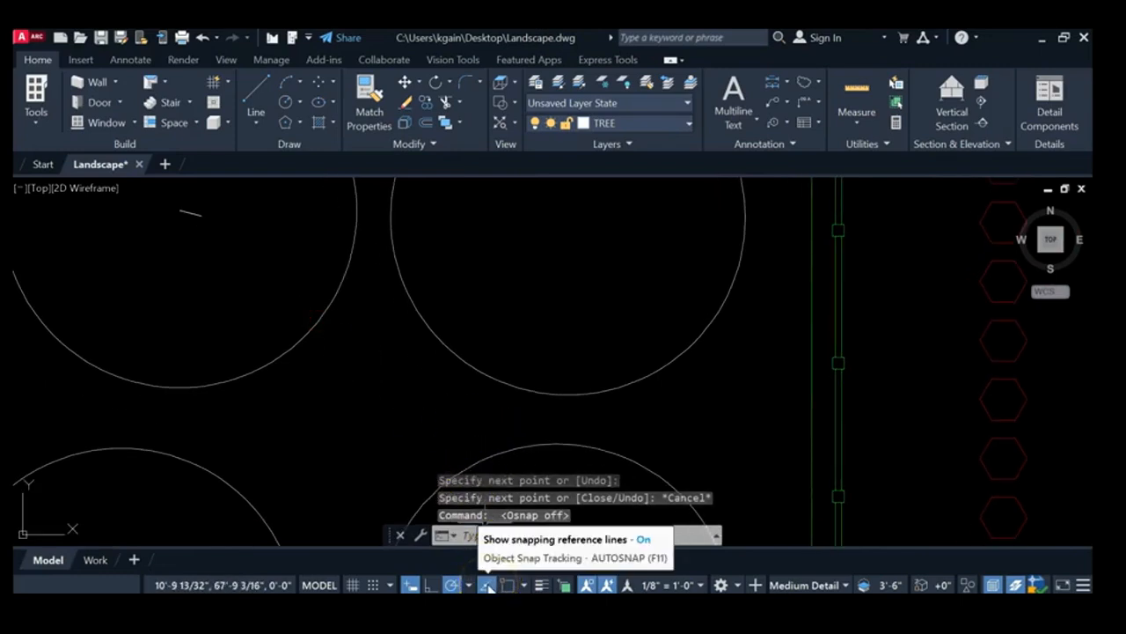
click(487, 585)
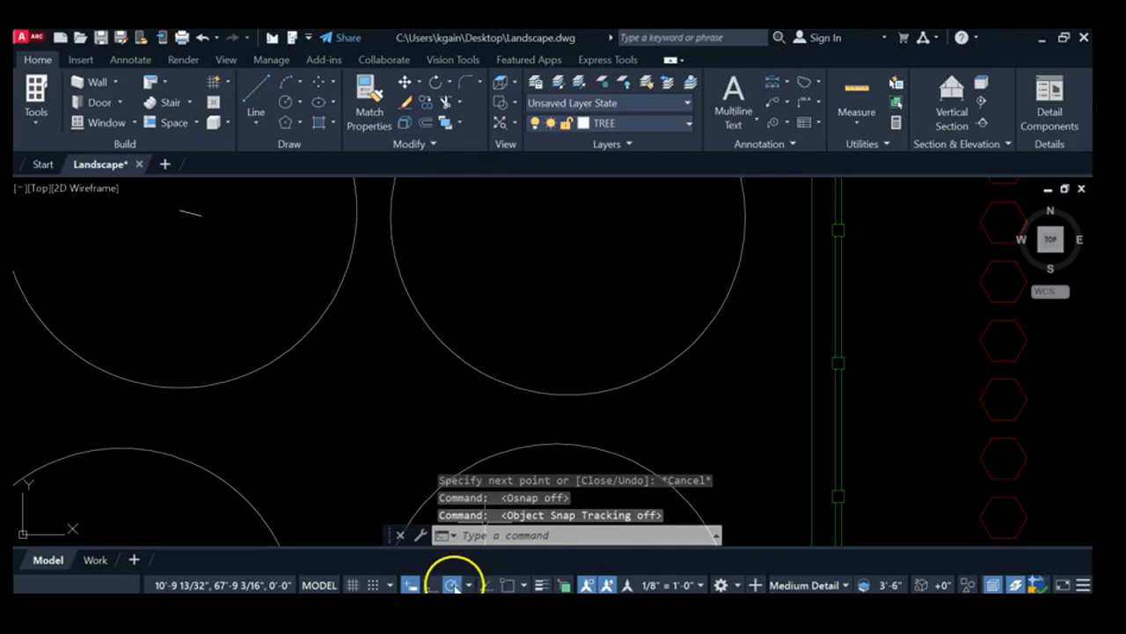
click(453, 586)
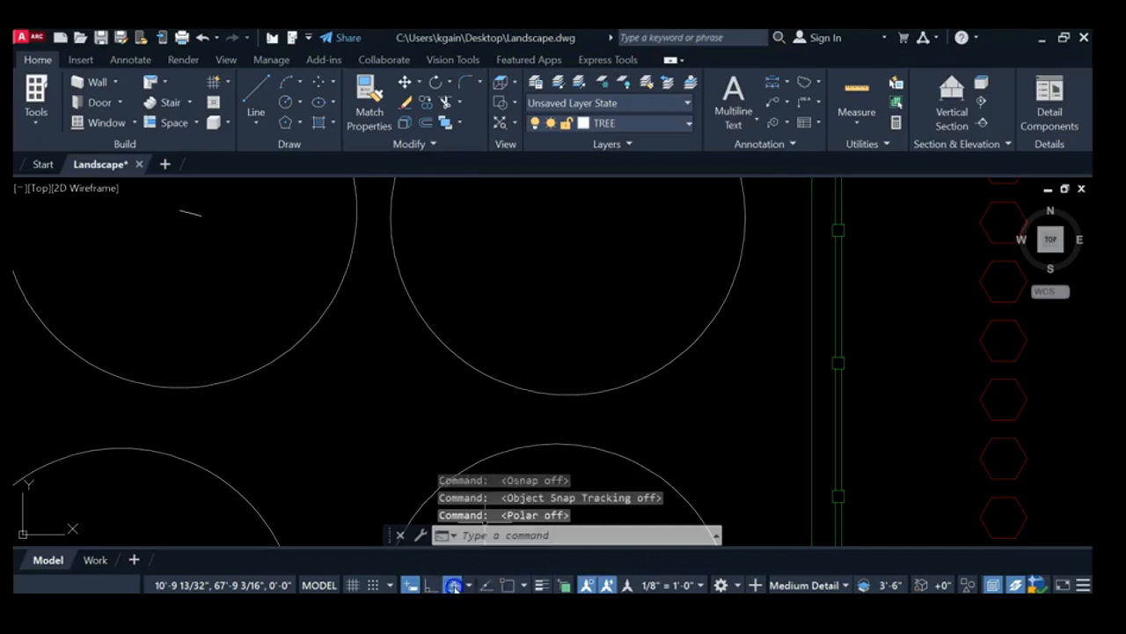
scroll(314, 434, up, 3)
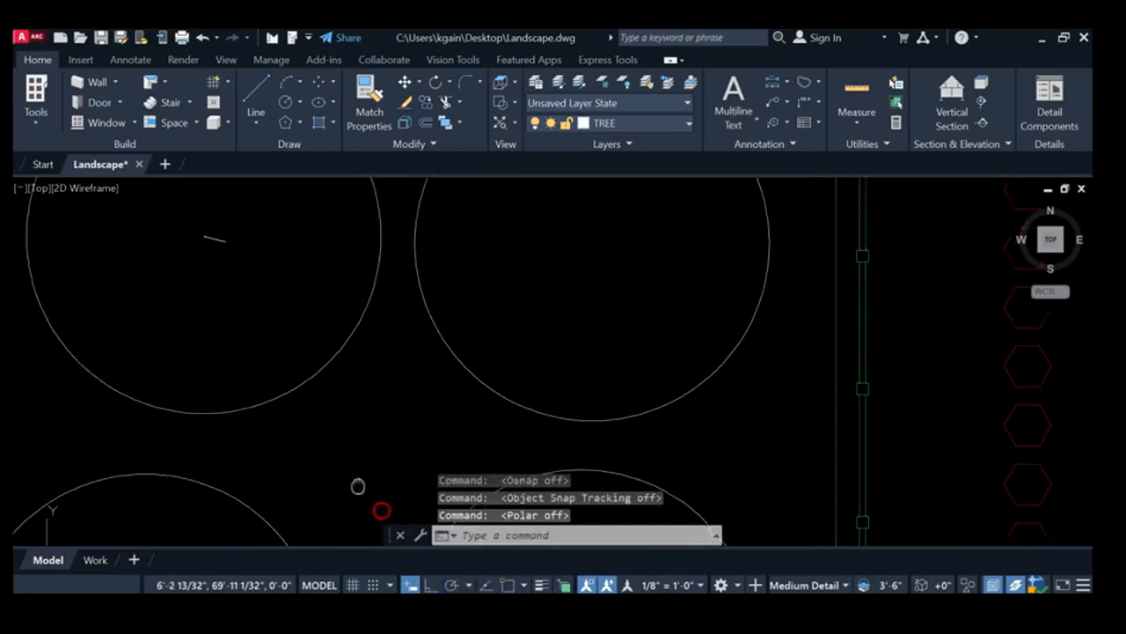
Step: Start a new freehand line just beyond the short center segment's outer end and add a first short piece sloping down to the right
click(257, 88)
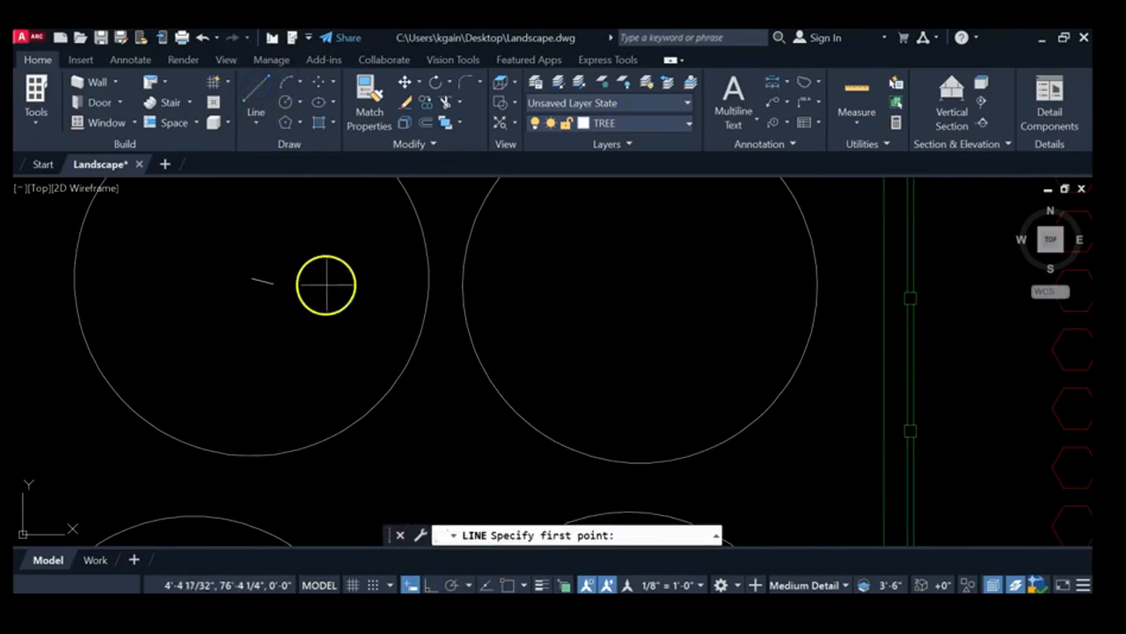
scroll(272, 289, up, 4)
click(270, 265)
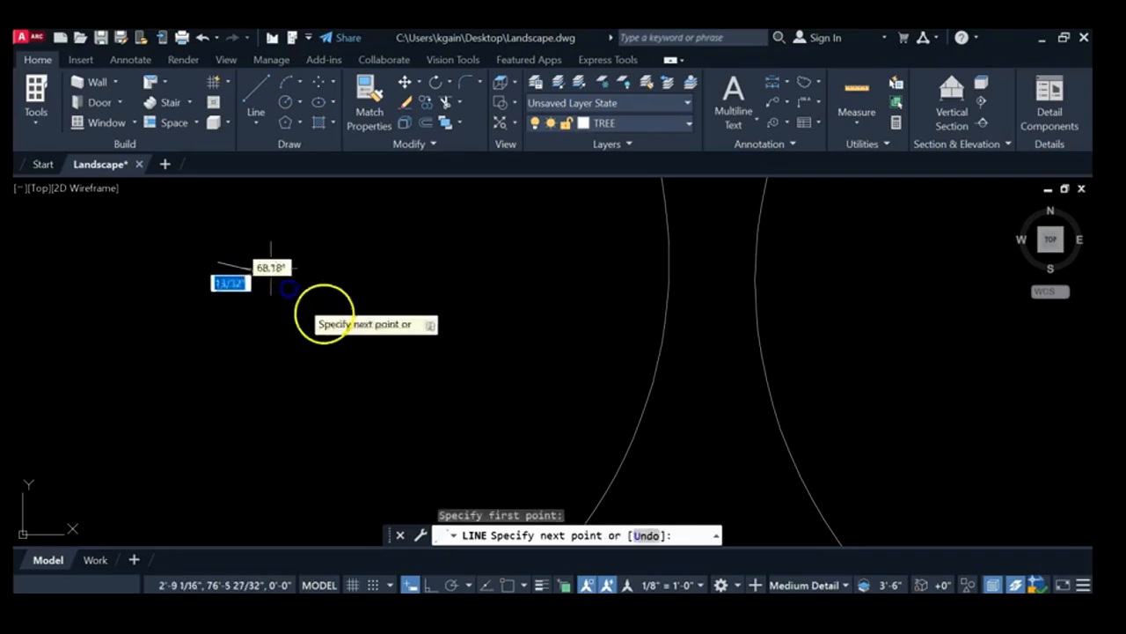
scroll(317, 321, down, 2)
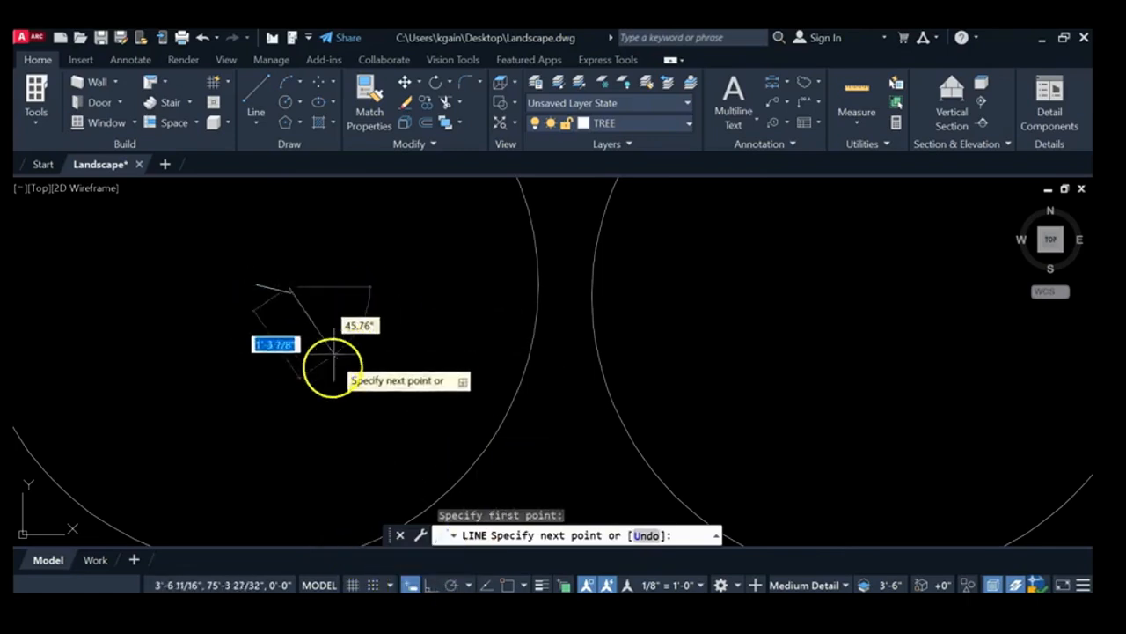
click(451, 585)
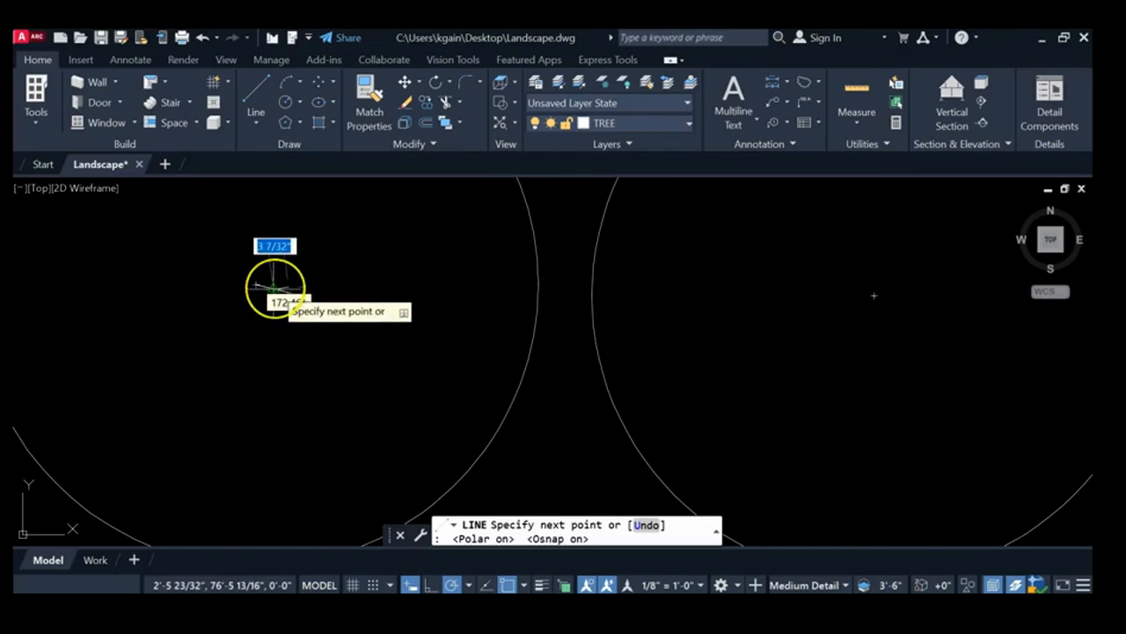
scroll(273, 287, up, 3)
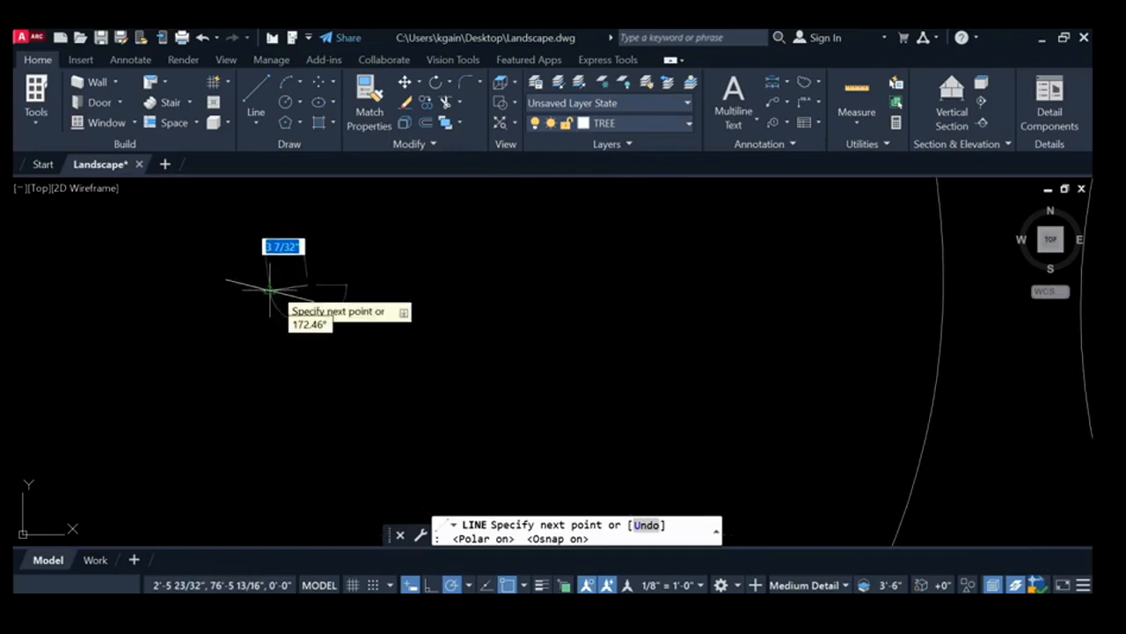
click(337, 336)
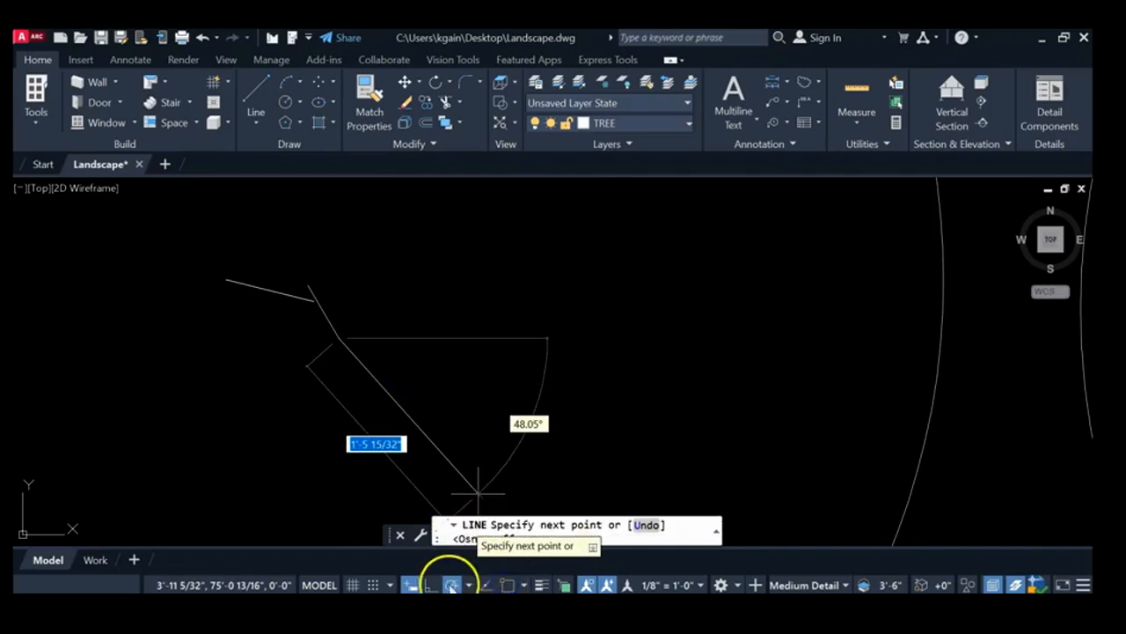
Step: Continue the line with object snap and polar tracking off, zigzagging in short uneven segments to the circle's right edge
scroll(396, 454, down, 2)
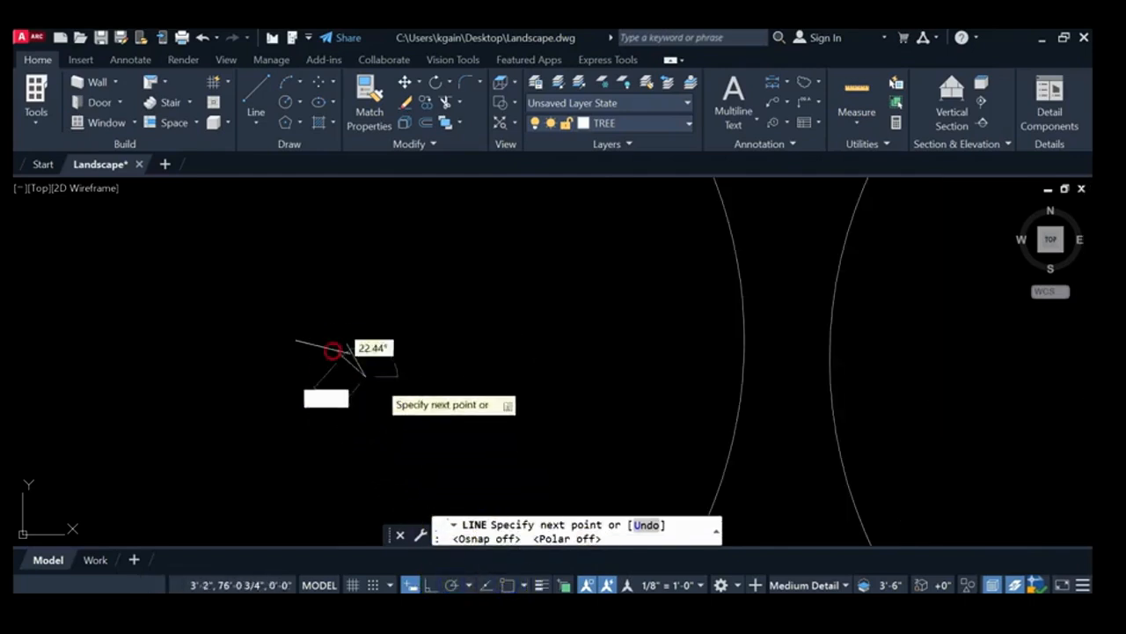
scroll(388, 368, down, 2)
middle_drag(382, 366, 269, 239)
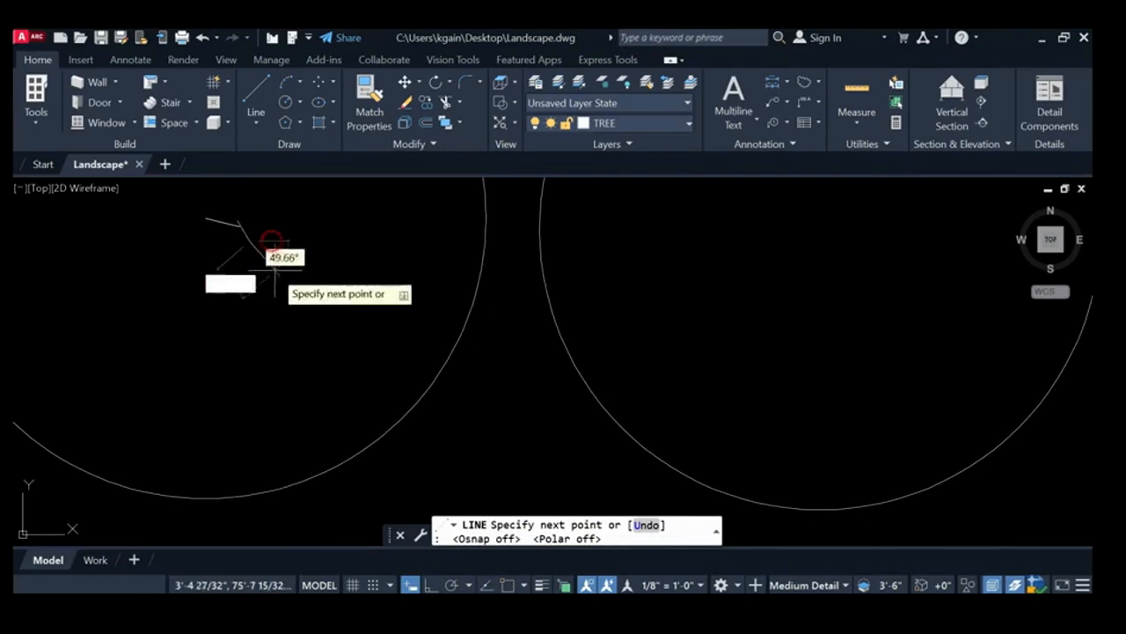
click(288, 257)
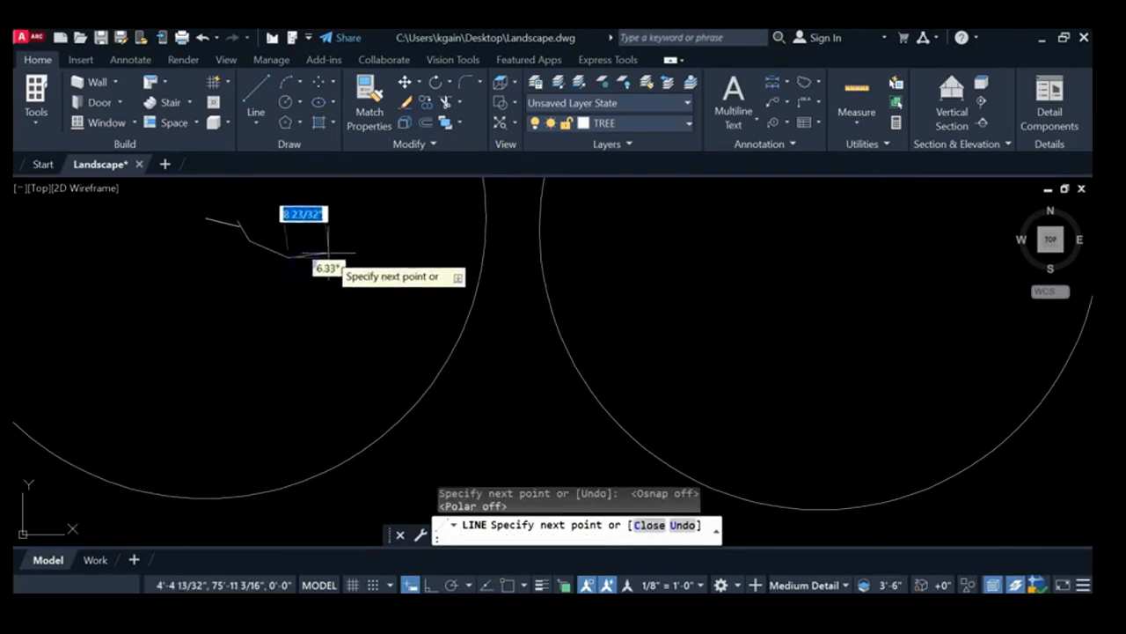
click(330, 253)
click(350, 263)
click(371, 259)
click(400, 272)
click(430, 275)
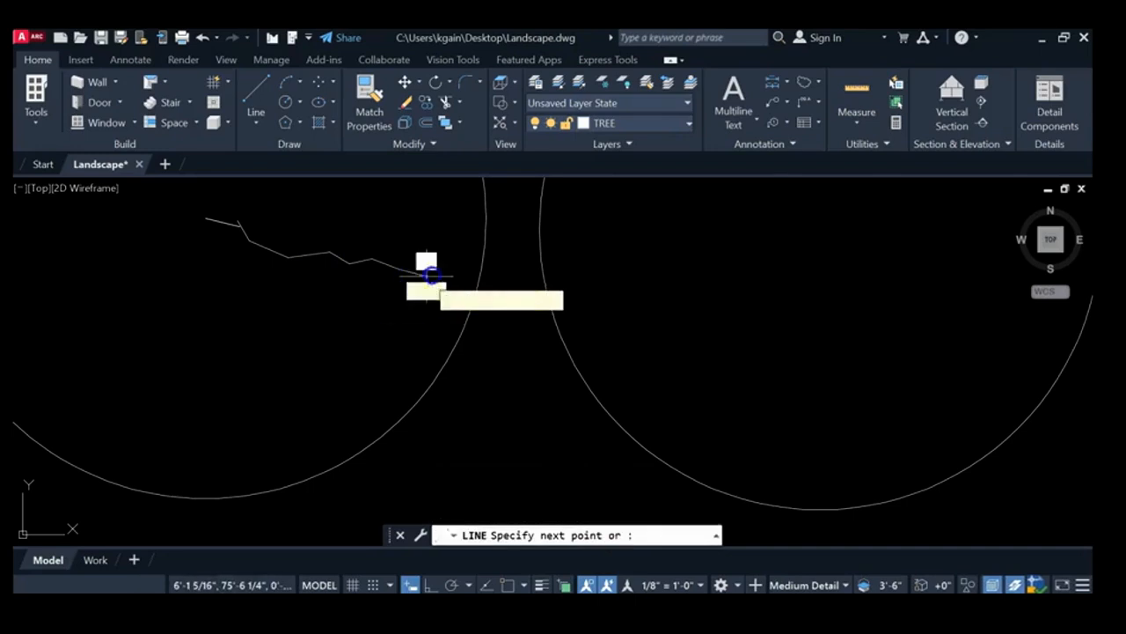
click(479, 279)
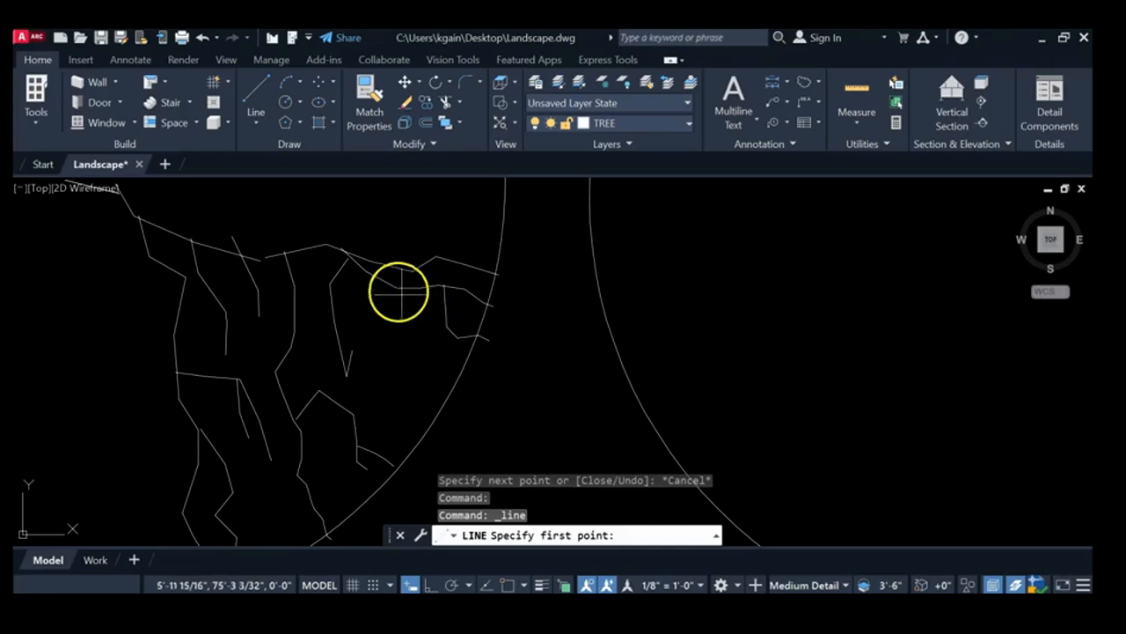
Step: Draw a jagged side branch descending from the lower right-hand twig to the circle's lower-right edge
click(395, 282)
click(401, 302)
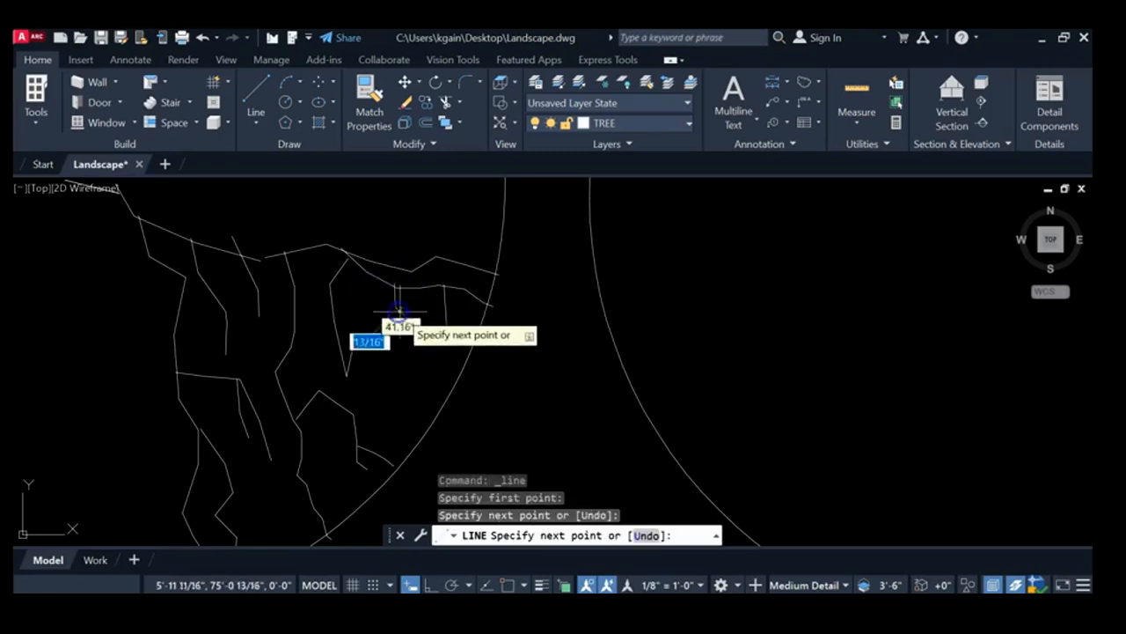
click(404, 336)
click(413, 362)
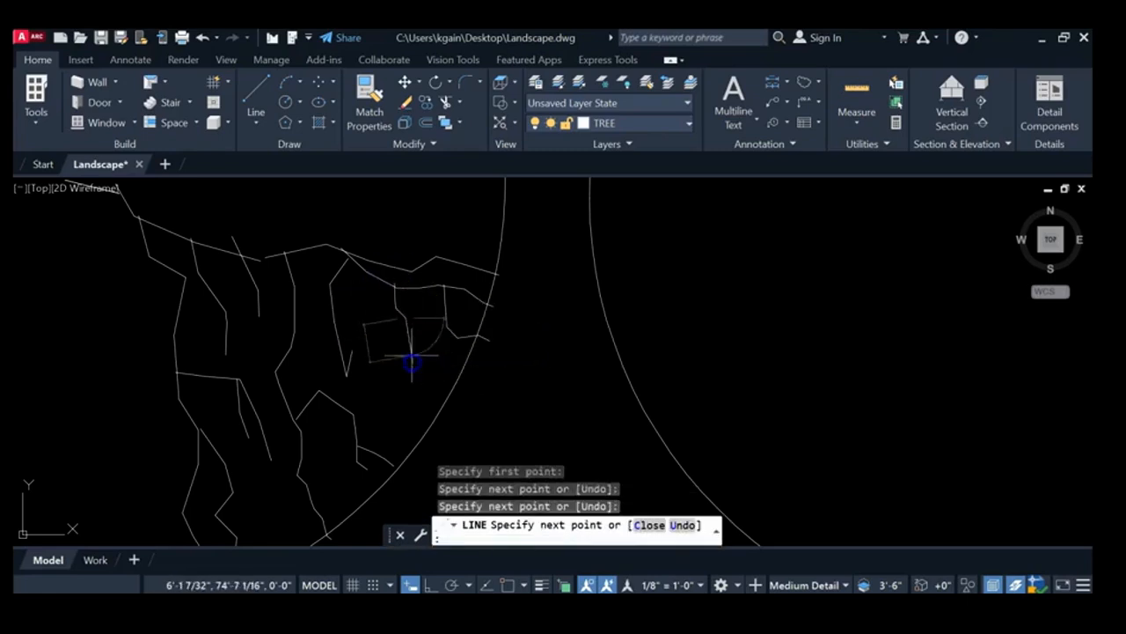
click(414, 389)
click(407, 417)
click(444, 420)
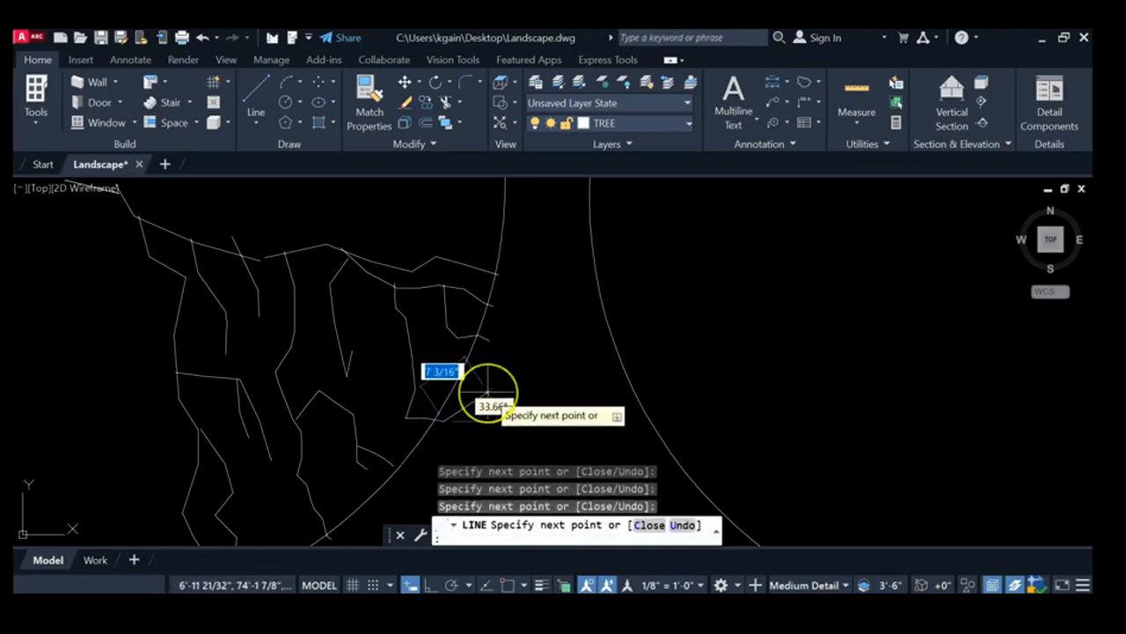
key(Escape)
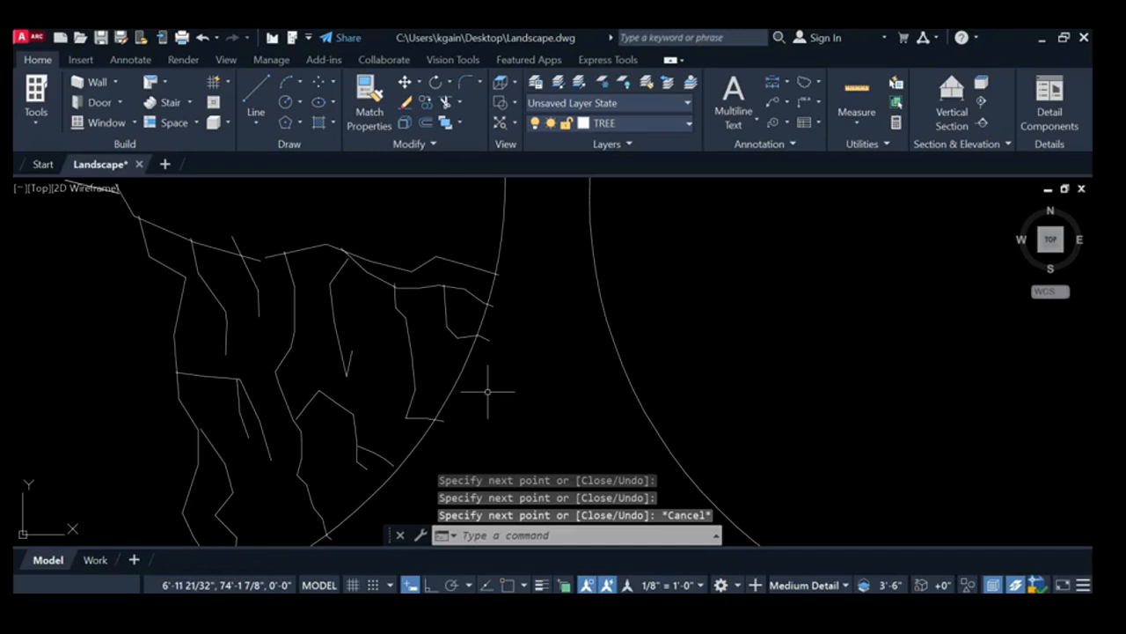
Step: Examine the branch cluster inside the upper-left circle and its surroundings, including the empty circles and the row of hexagonal plants
scroll(488, 391, down, 5)
middle_drag(390, 321, 326, 318)
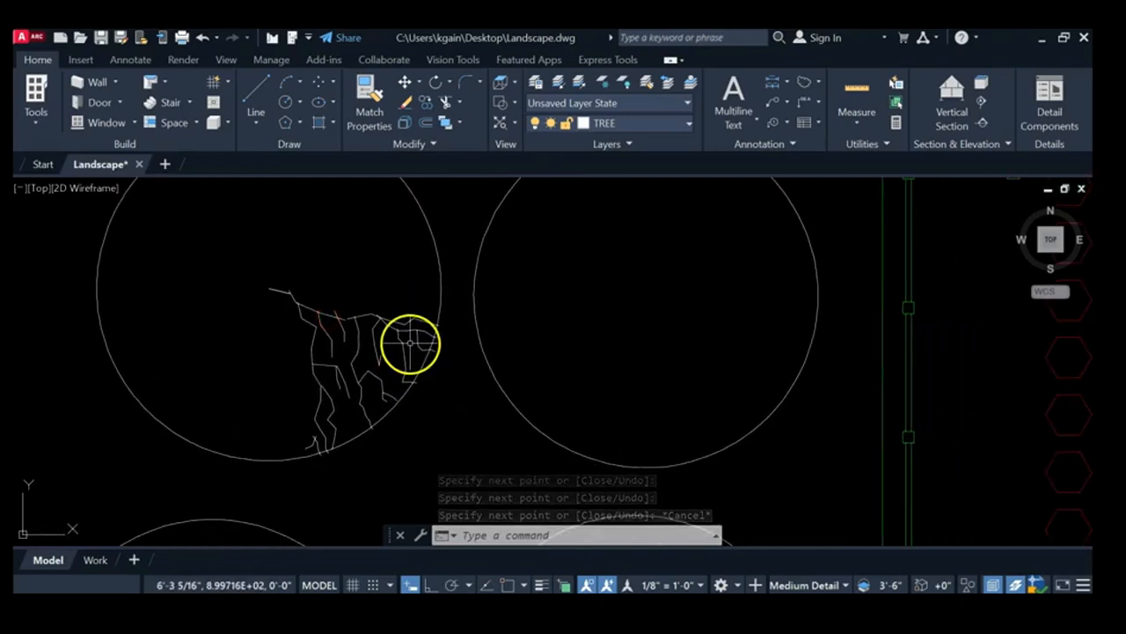
mouse_move(423, 372)
middle_down()
mouse_move(360, 402)
mouse_move(403, 435)
middle_up()
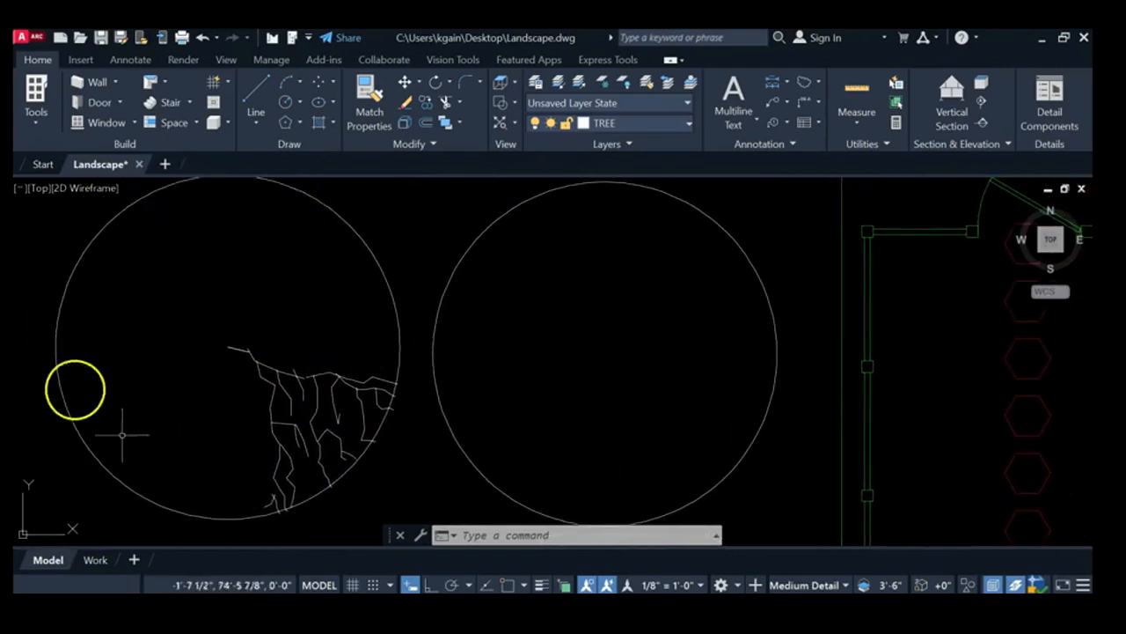
middle_drag(421, 378, 442, 307)
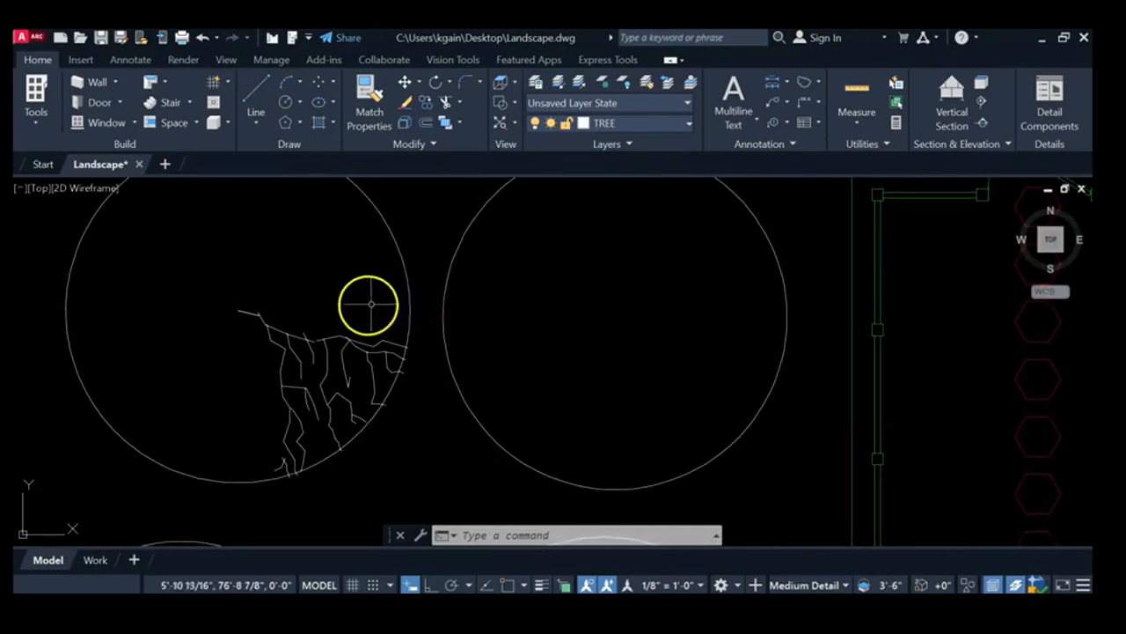
middle_drag(304, 279, 377, 333)
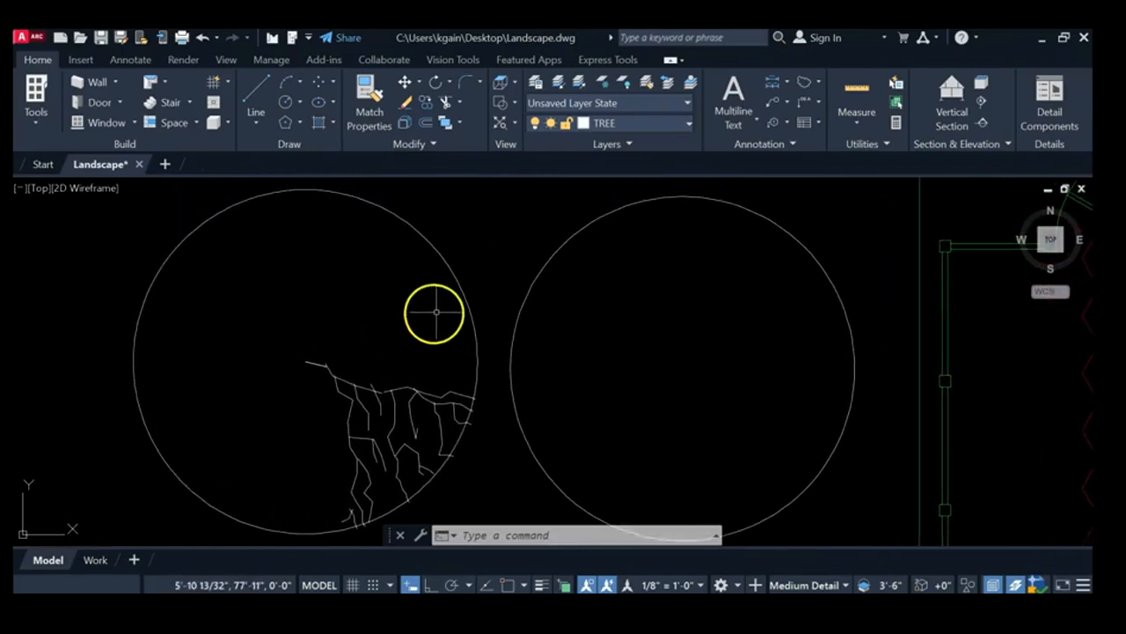
scroll(438, 307, down, 2)
middle_drag(578, 319, 342, 267)
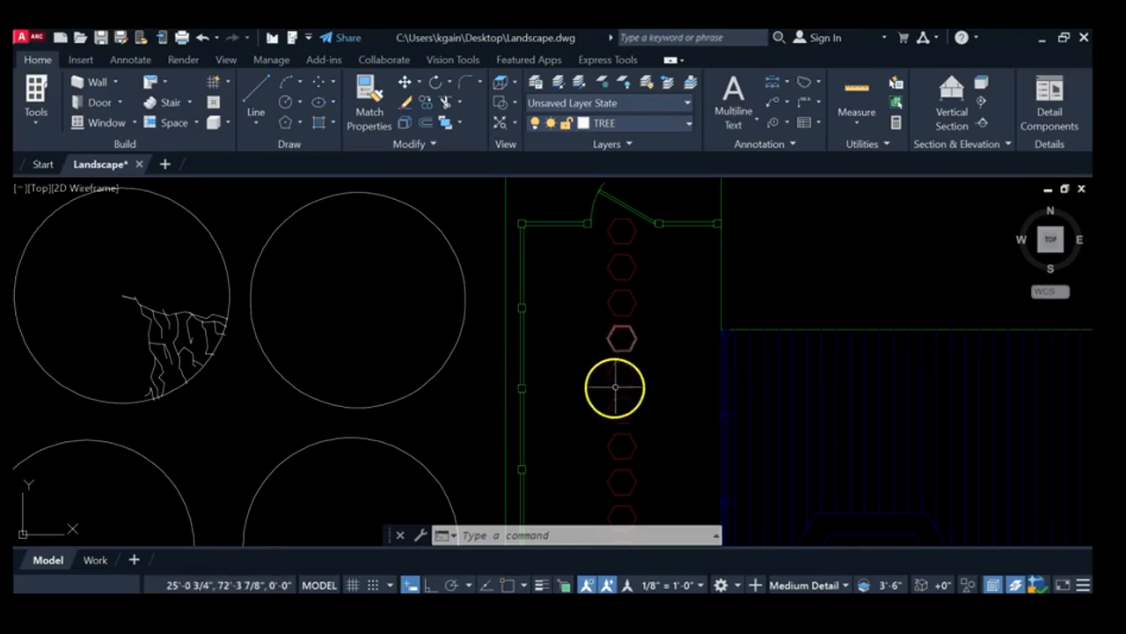
scroll(128, 300, up, 2)
scroll(237, 254, down, 1)
mouse_move(165, 303)
middle_down()
mouse_move(237, 255)
mouse_move(285, 276)
mouse_move(355, 360)
mouse_move(365, 352)
middle_up()
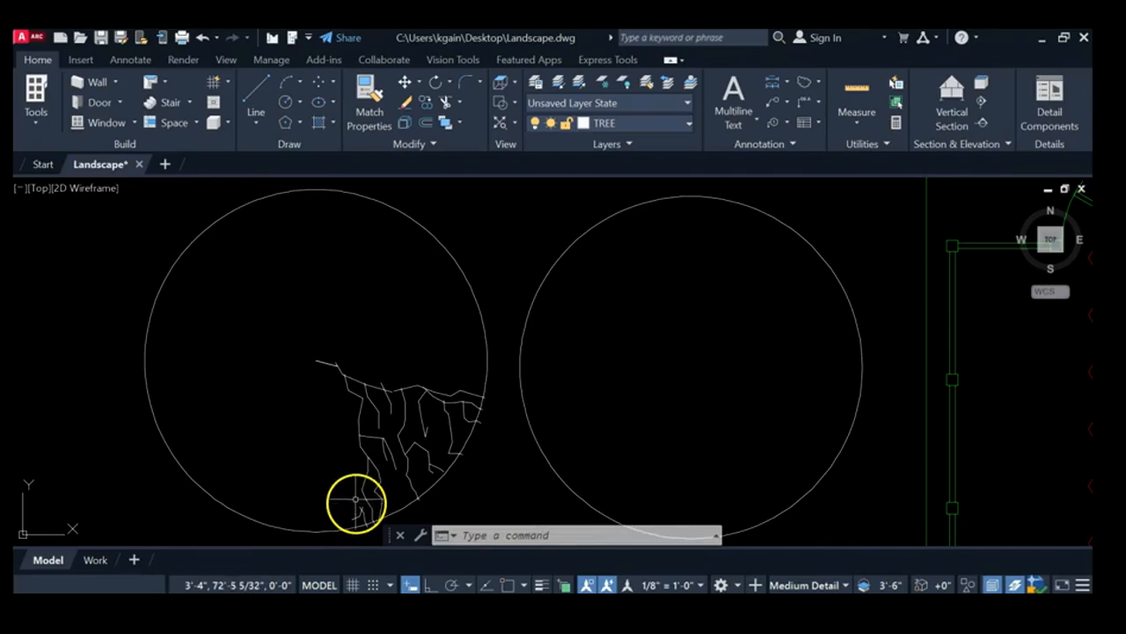
Step: Create a polar array of all the branch lines without the circle, snapping the array center to the inner endpoint at the circle's center
click(434, 146)
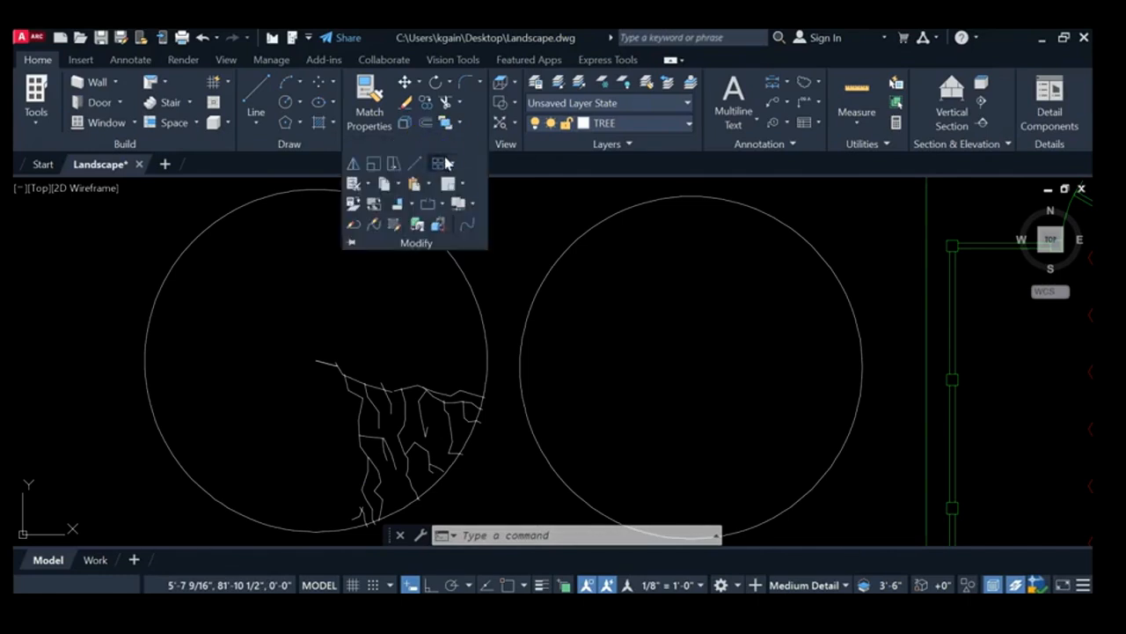
click(454, 165)
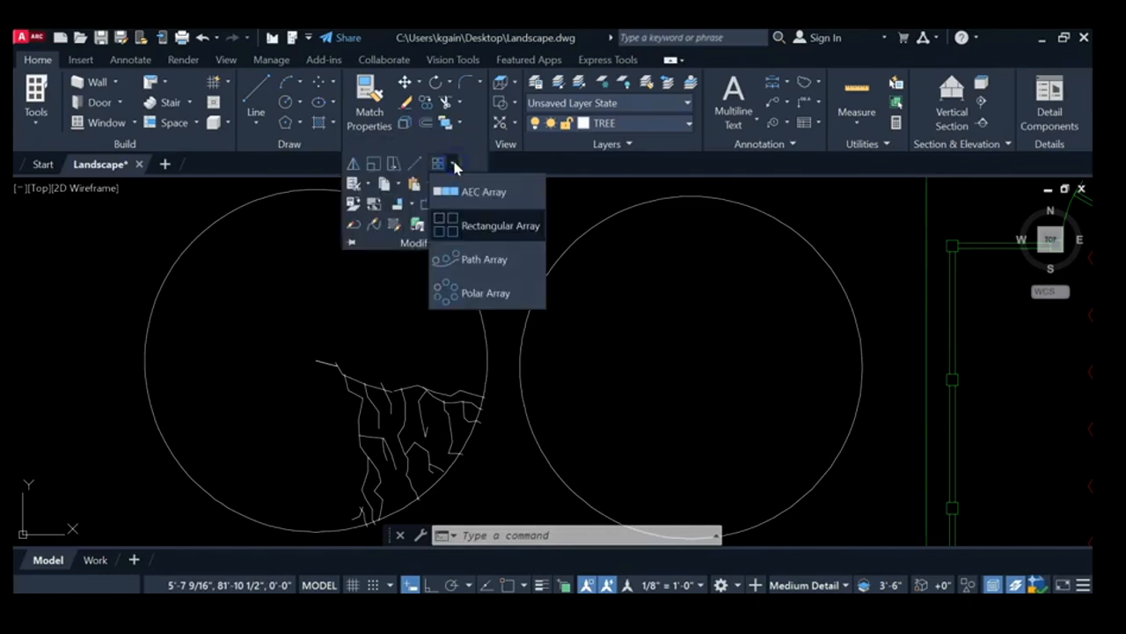
click(473, 295)
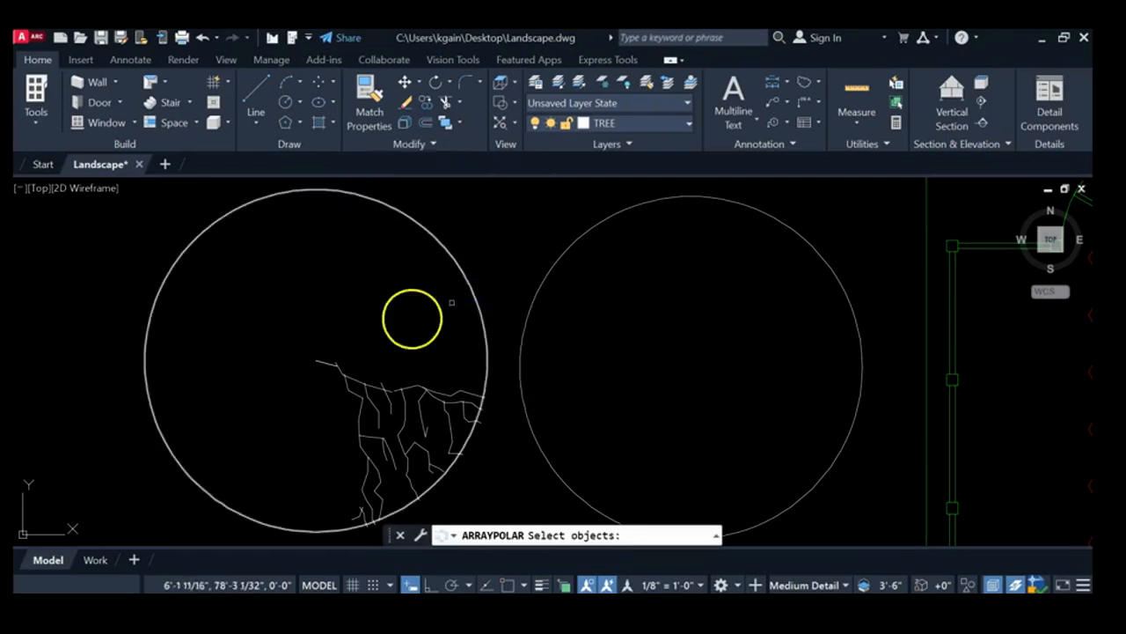
mouse_move(352, 320)
middle_down()
mouse_move(319, 214)
mouse_move(287, 213)
middle_up()
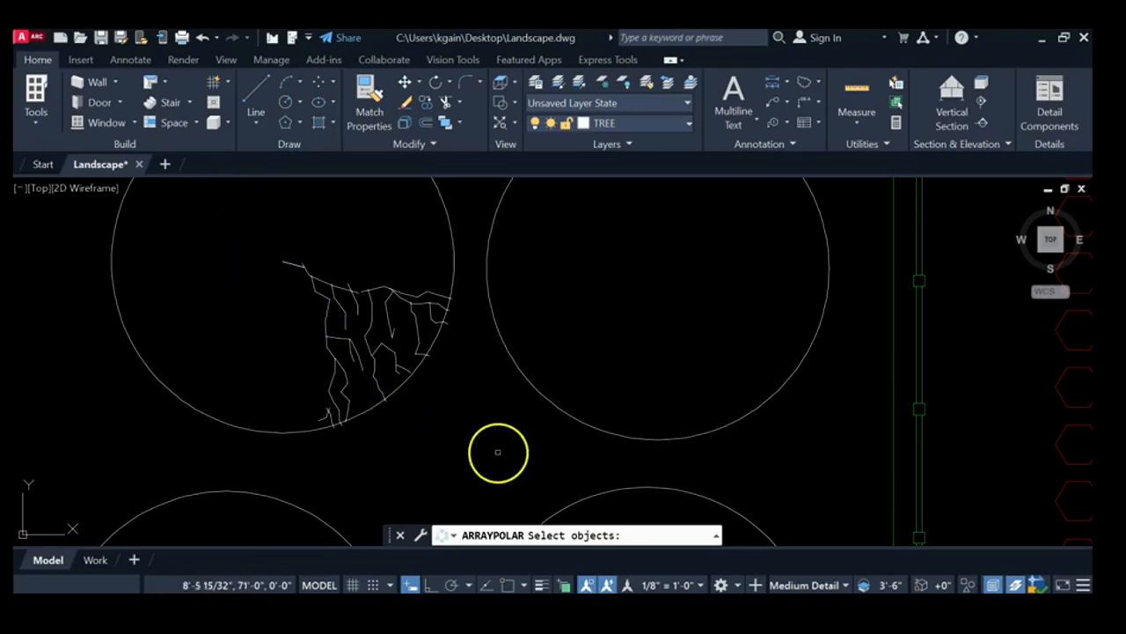
click(257, 229)
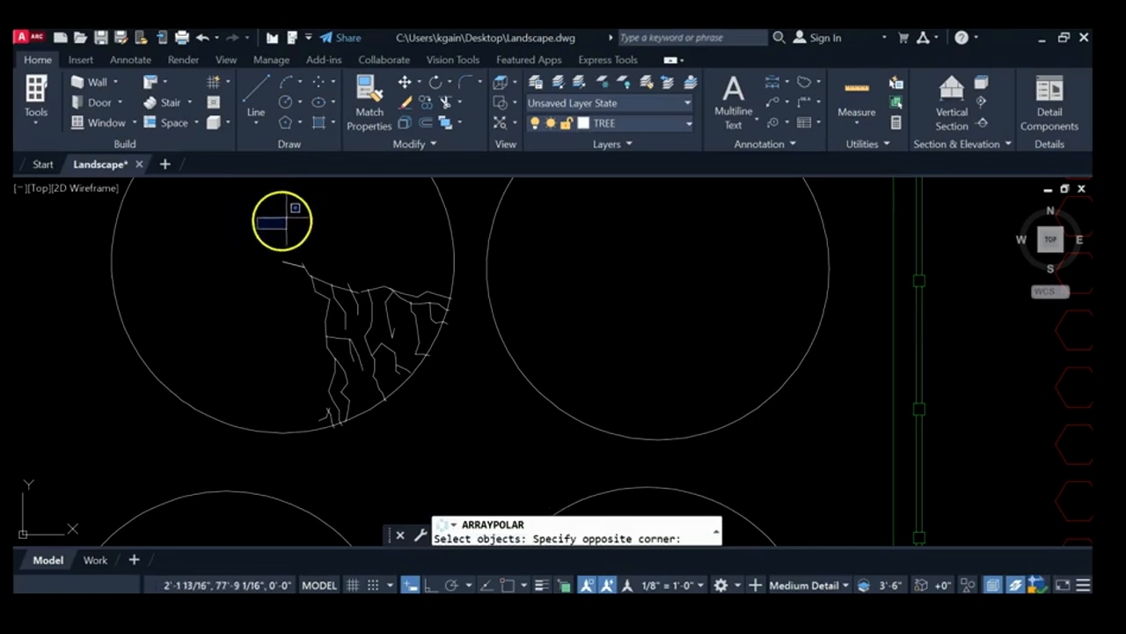
click(486, 454)
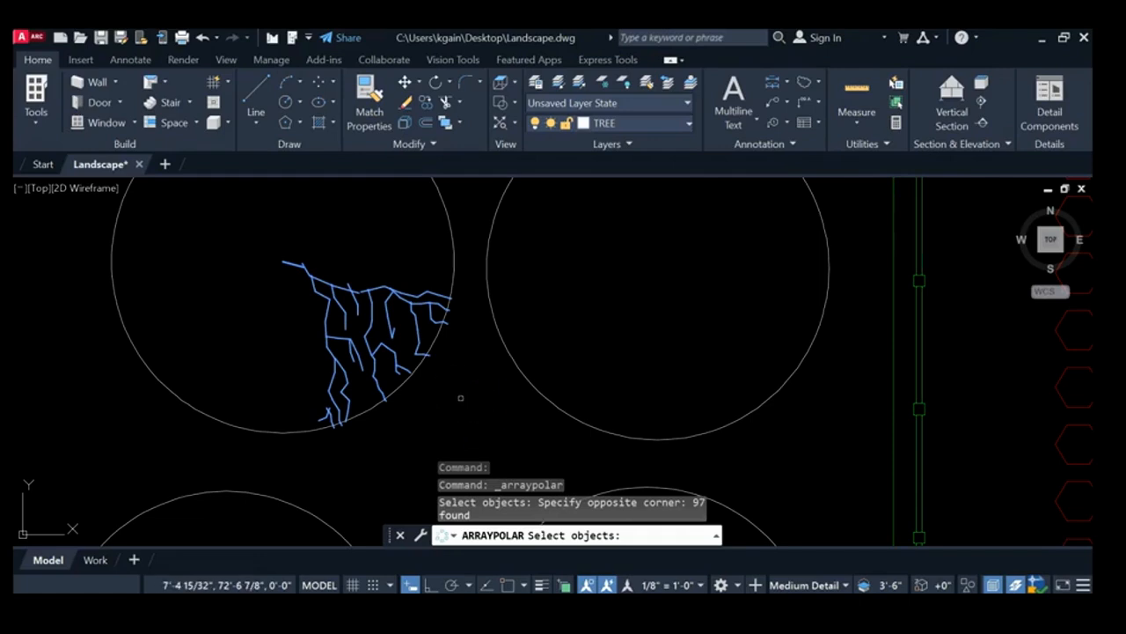
key(Return)
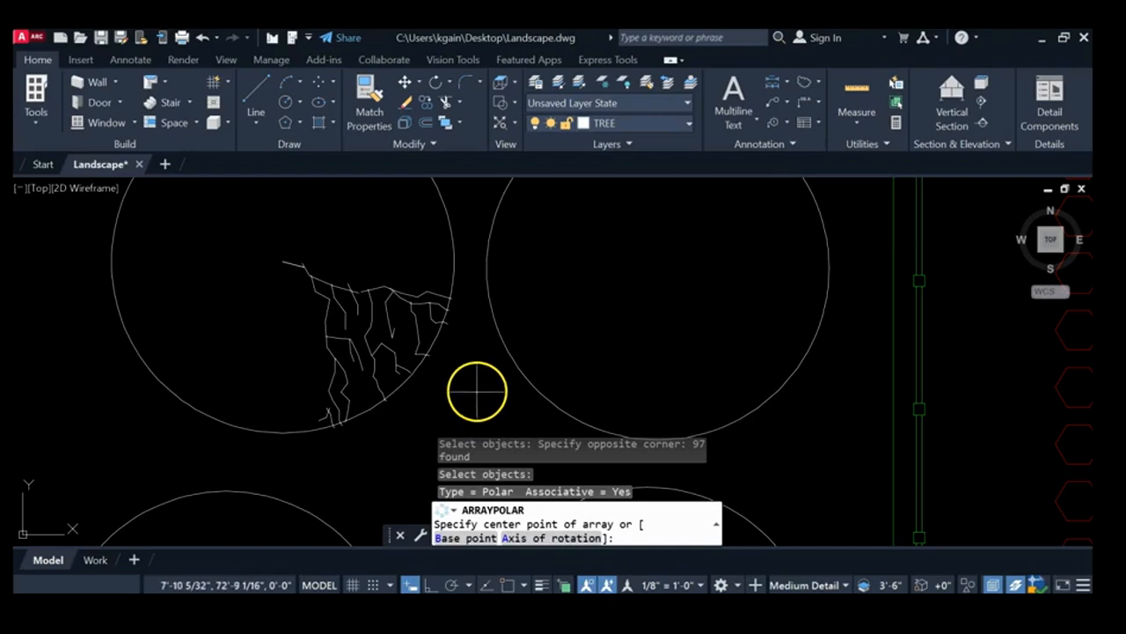
click(508, 585)
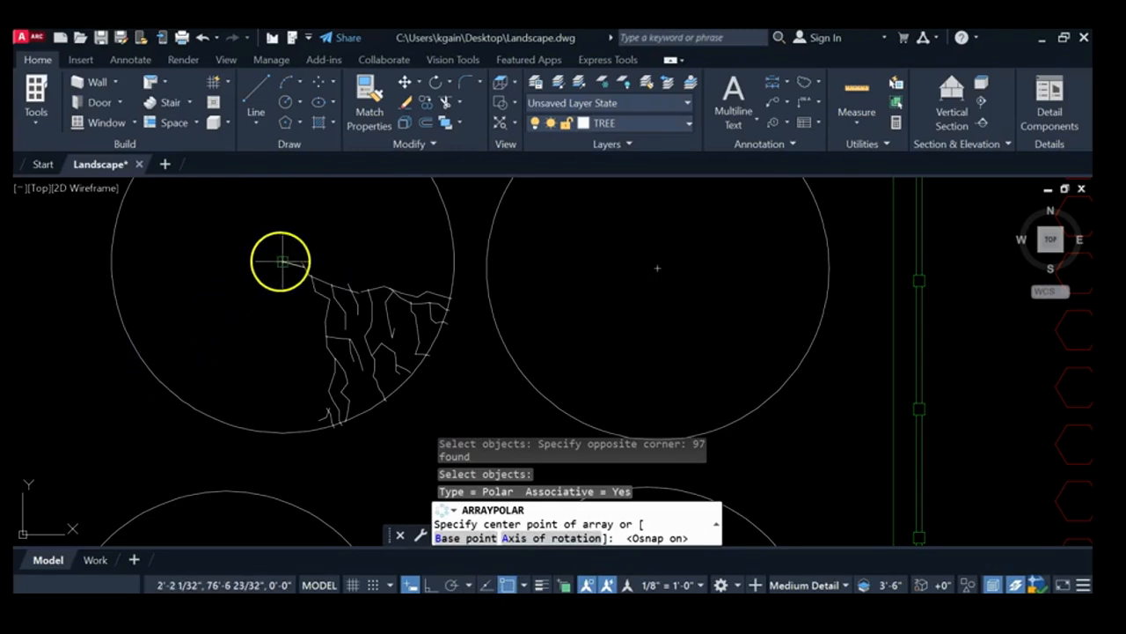
mouse_move(284, 252)
middle_down()
mouse_move(290, 314)
mouse_move(246, 373)
mouse_move(248, 342)
middle_up()
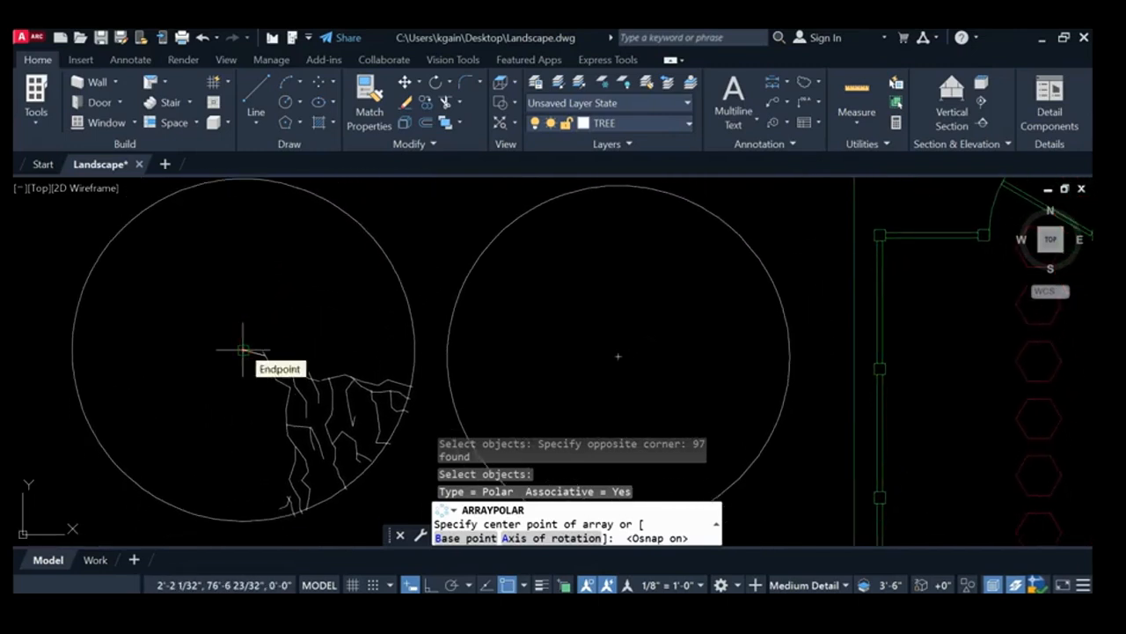
click(243, 350)
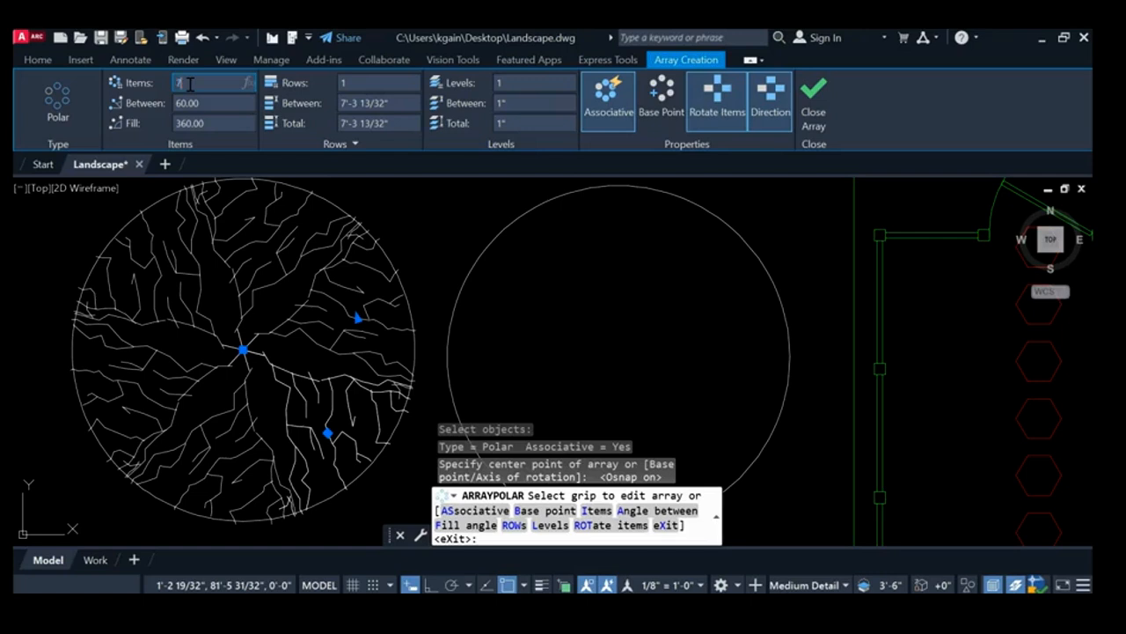
Step: Set the polar array to 7 items over the full circle and finish the array
key(Return)
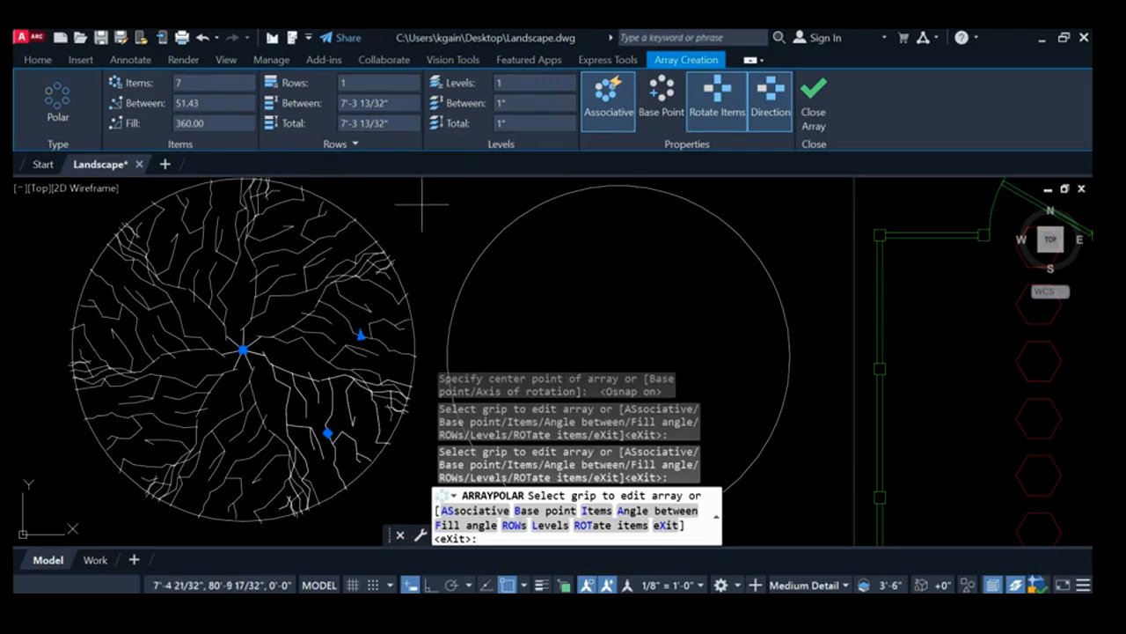
mouse_move(426, 248)
middle_down()
mouse_move(421, 186)
mouse_move(423, 245)
middle_up()
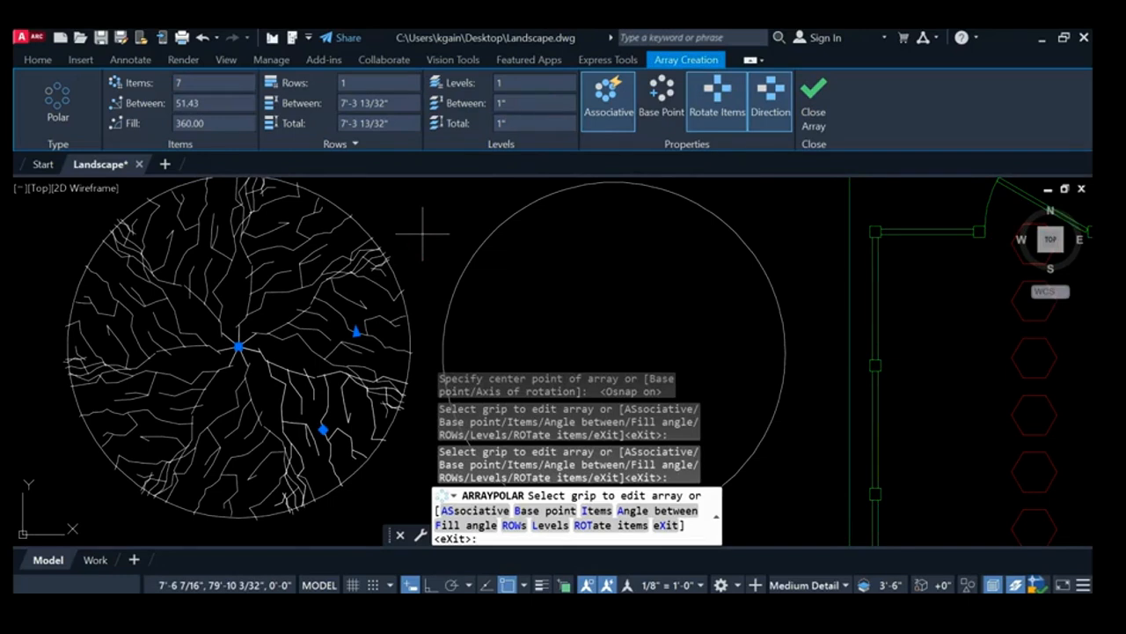
click(812, 97)
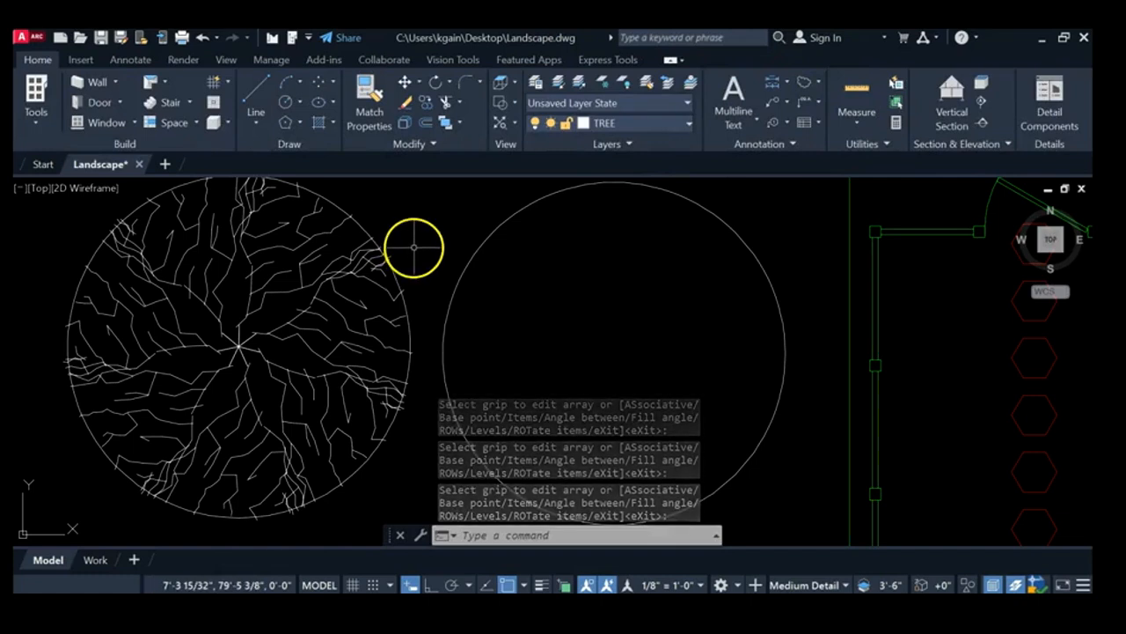
Step: Save the drawing as Landscape on the Desktop in AutoCAD 2018 Drawing format, replacing the existing file
scroll(414, 248, down, 2)
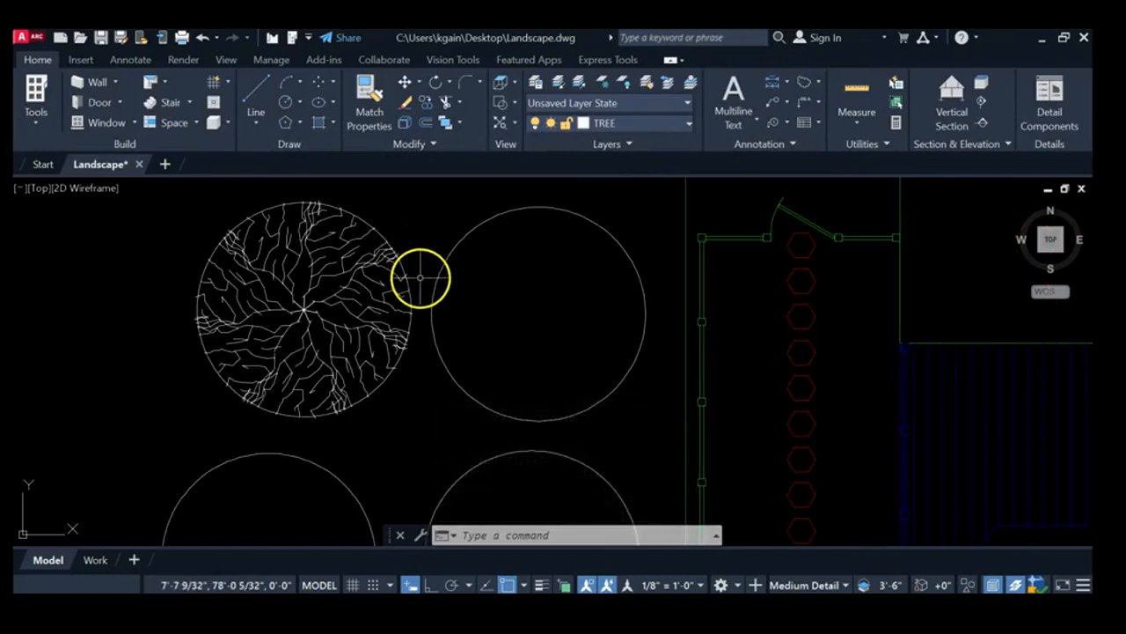
middle_drag(654, 214, 639, 203)
click(32, 40)
click(61, 251)
click(273, 297)
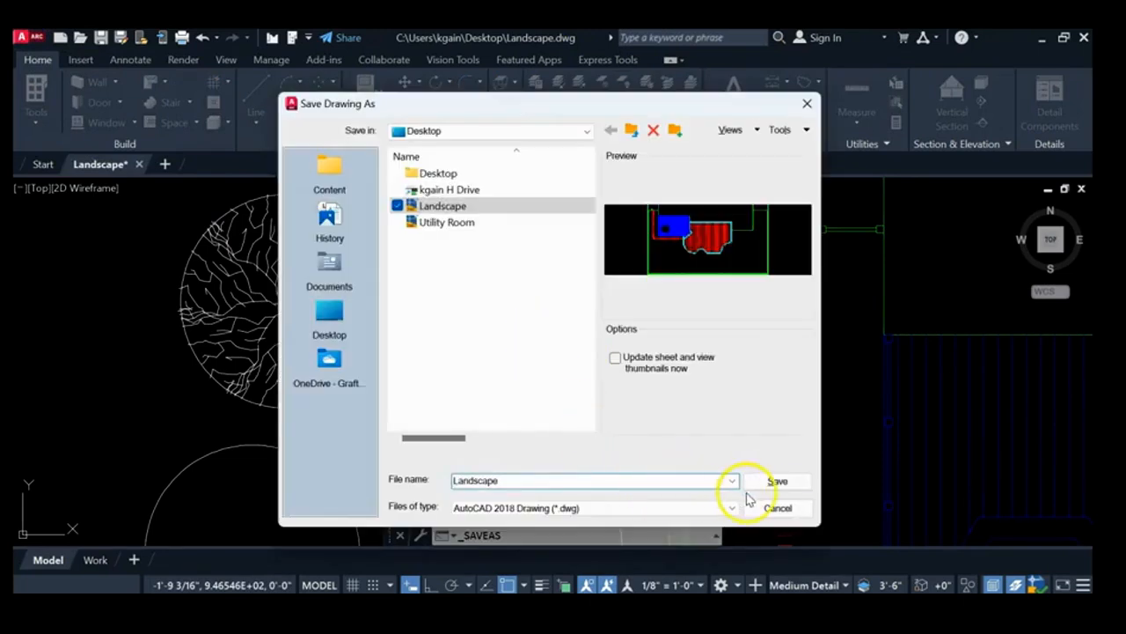
click(778, 482)
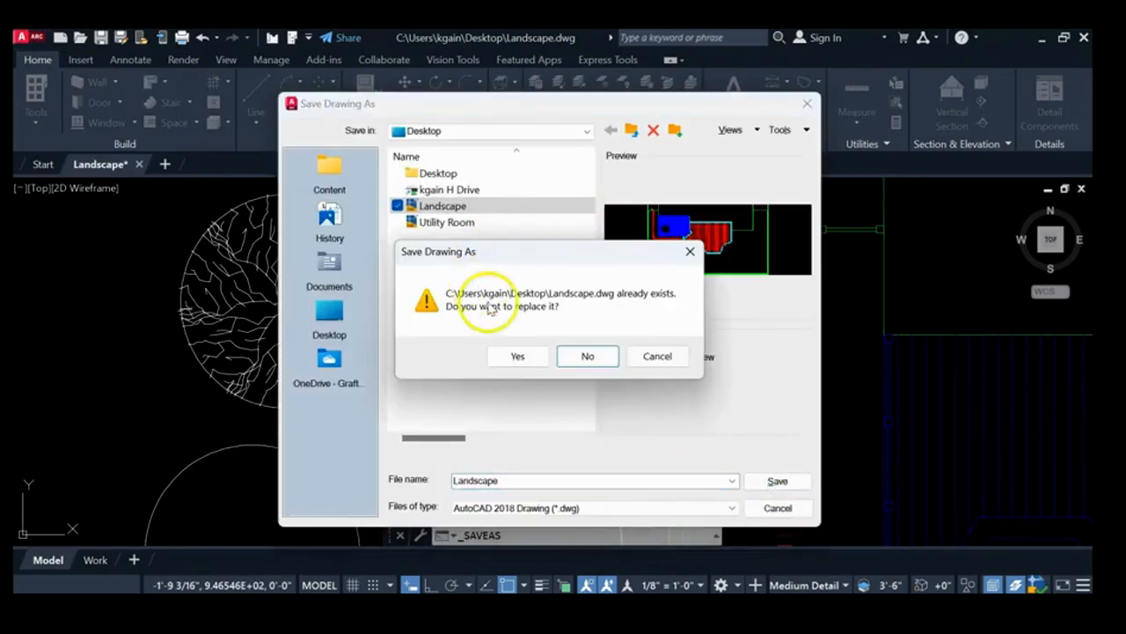
click(515, 357)
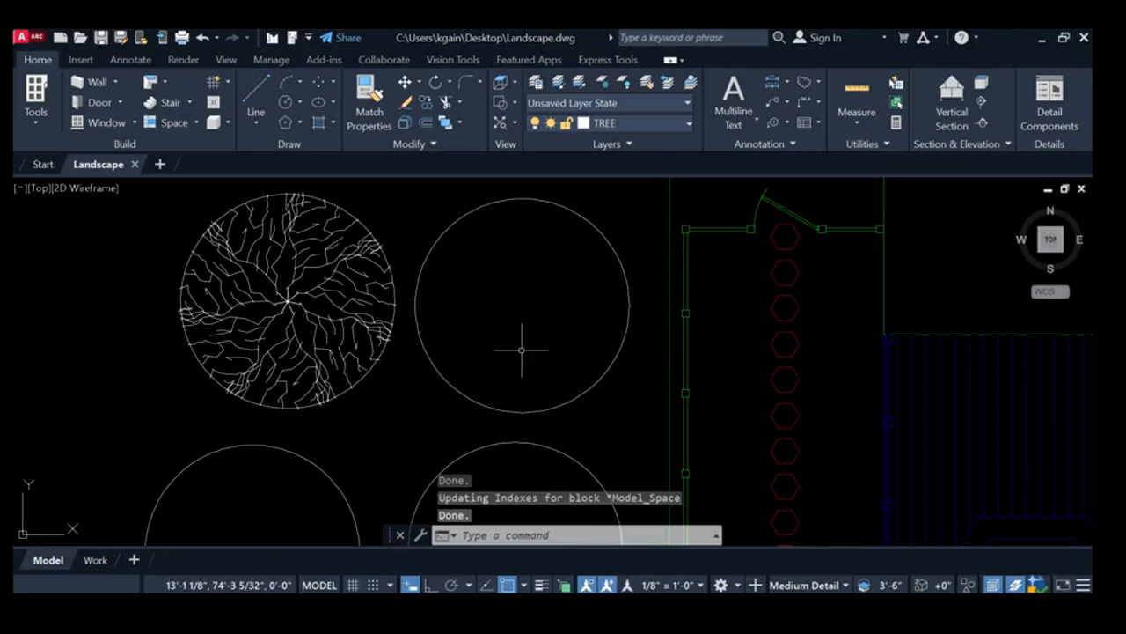